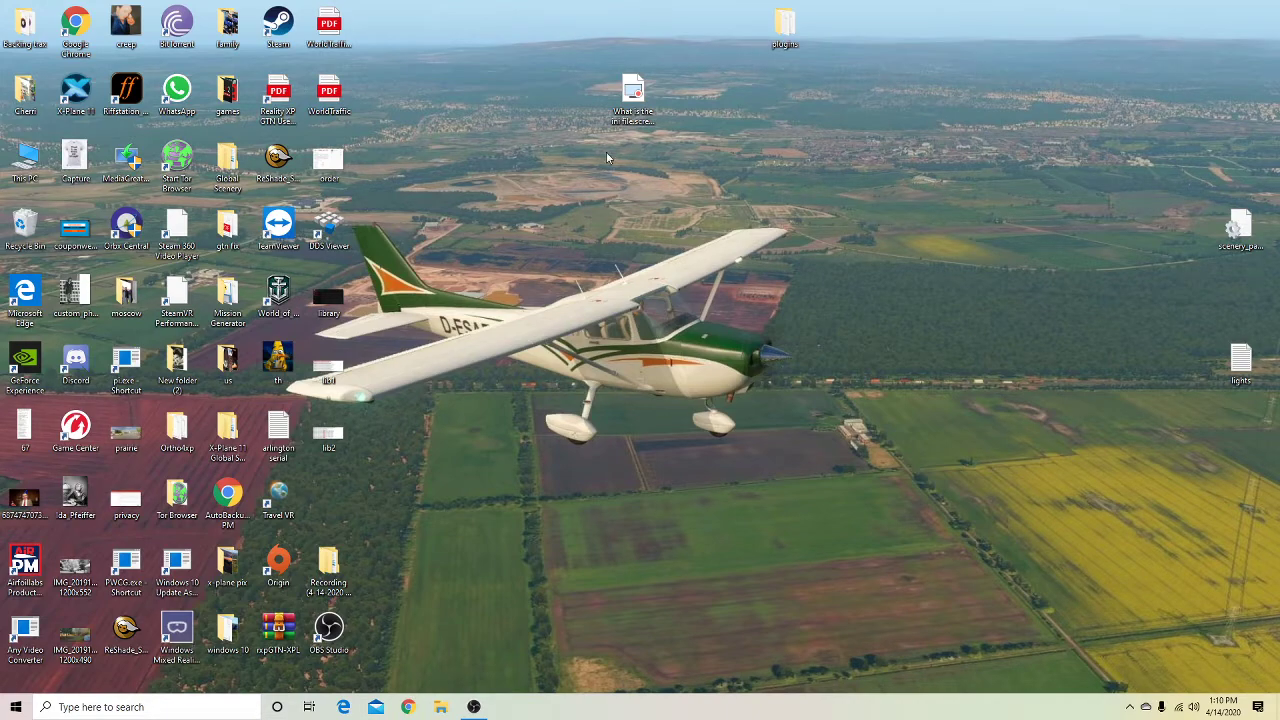
Step: Browse from This PC through D:\Steam\steamapps\common\X-Plane 11 into the Custom Scenery folder
double_click(24, 163)
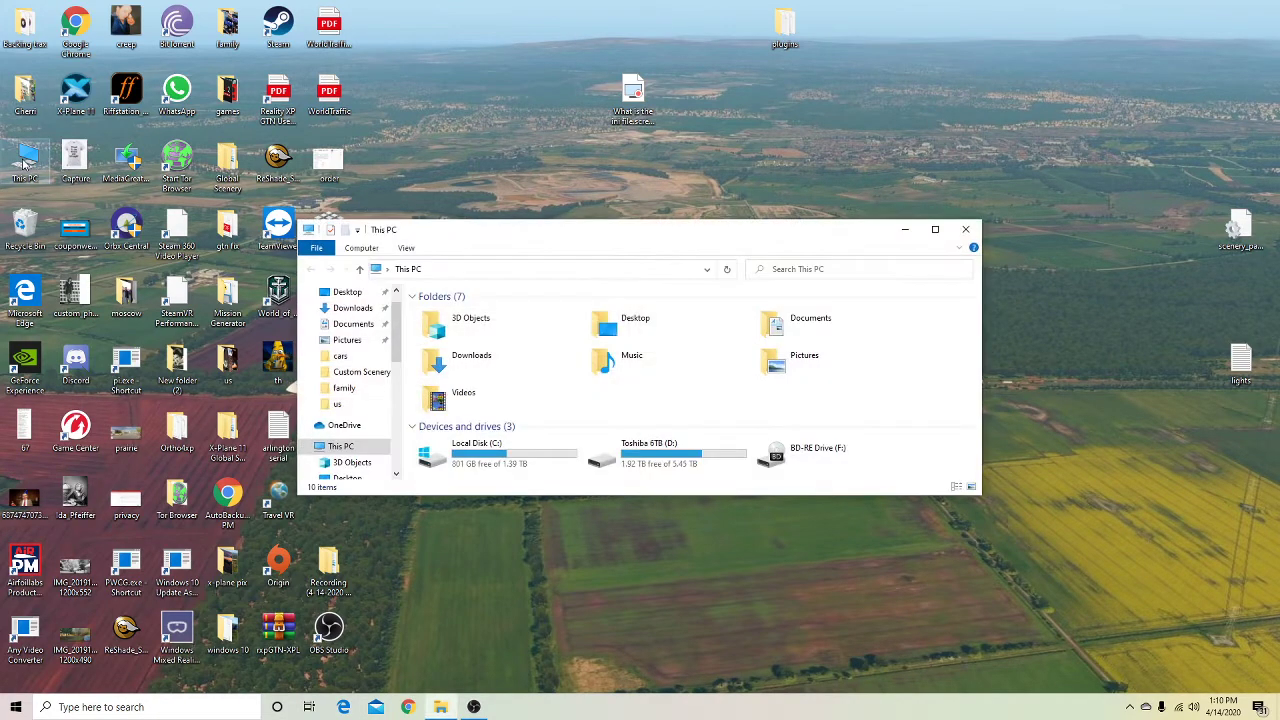
double_click(610, 463)
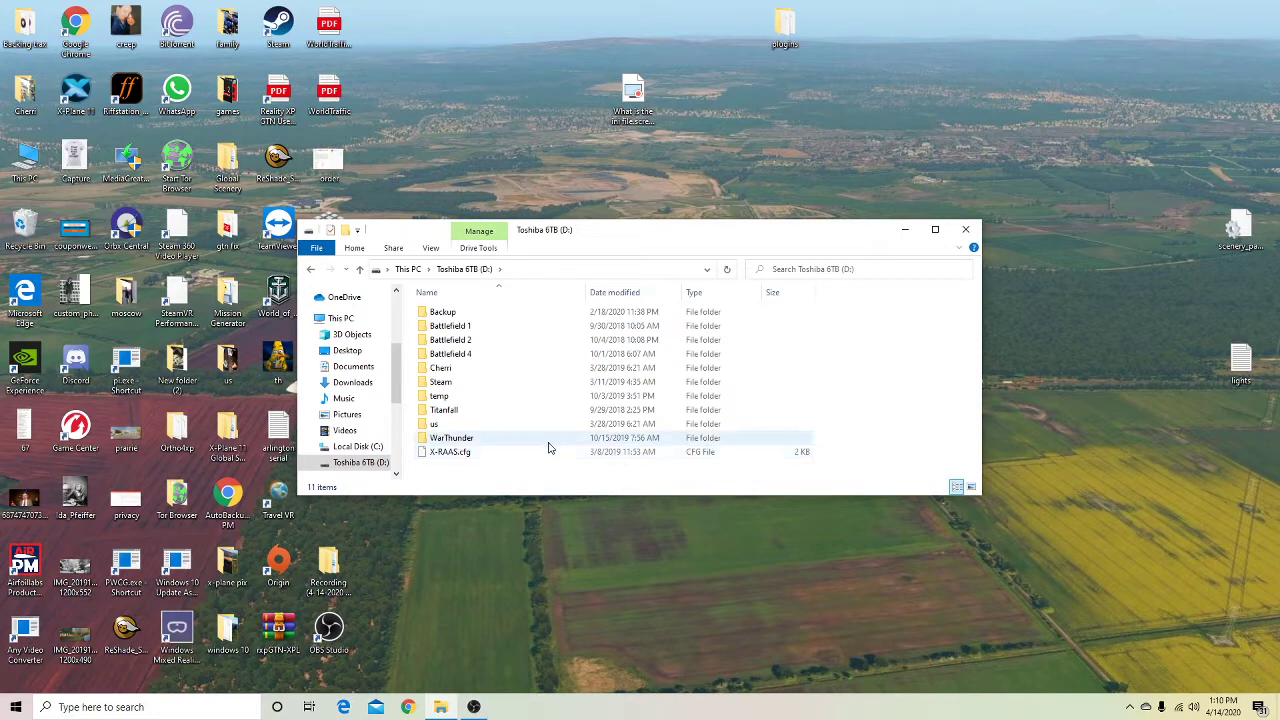
left_click(456, 383)
double_click(456, 383)
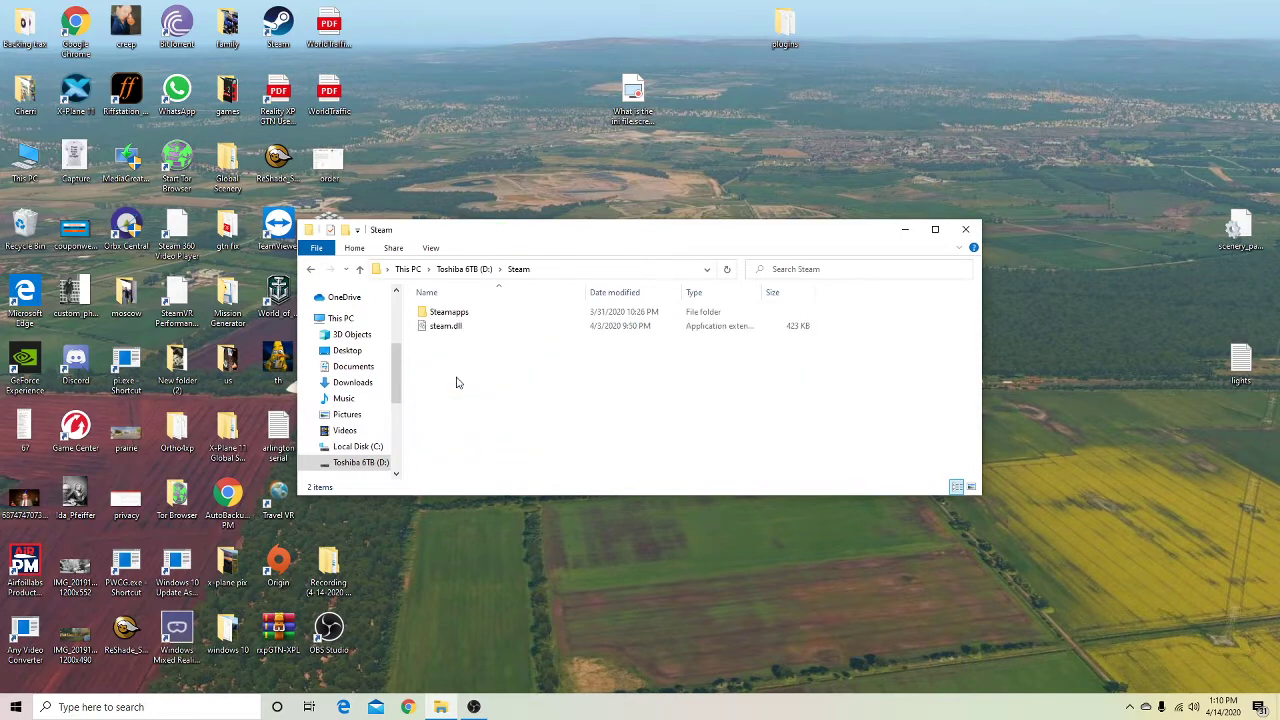
left_click(457, 315)
double_click(459, 317)
double_click(458, 317)
double_click(449, 397)
double_click(458, 382)
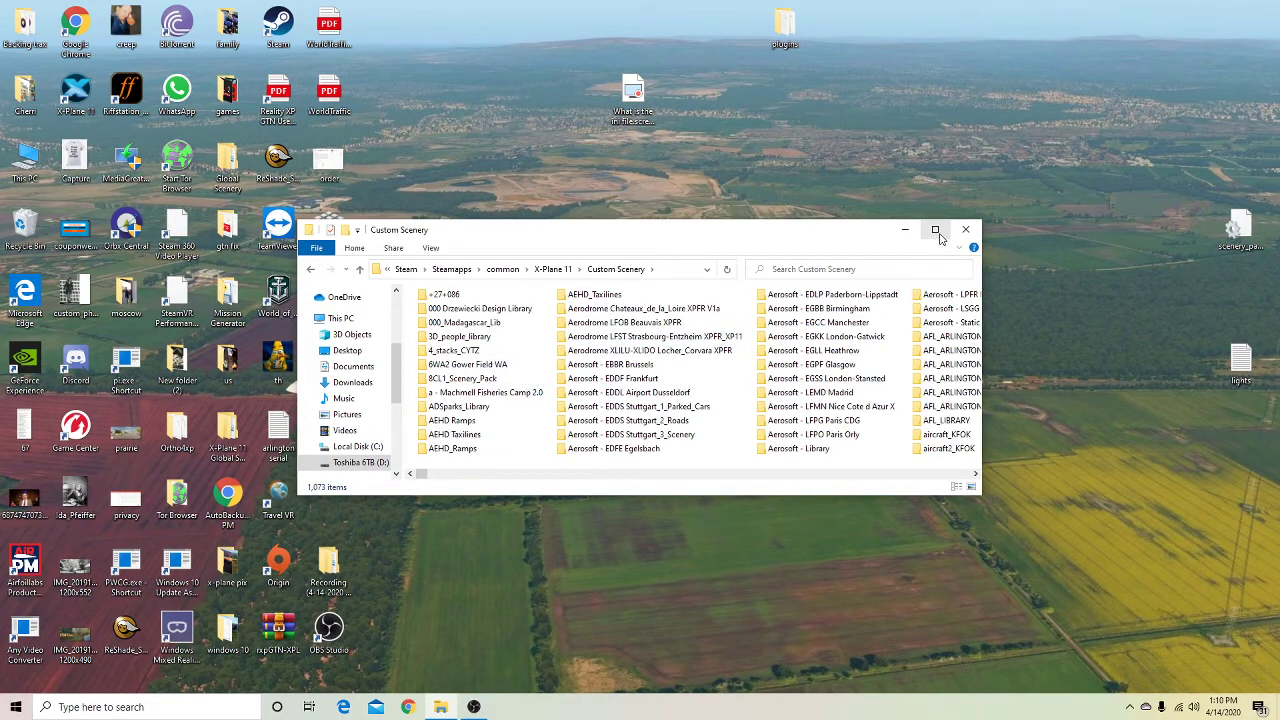
Step: Maximize the Custom Scenery window and scroll to the scenery_packs.ini files at the list's end
left_click(935, 229)
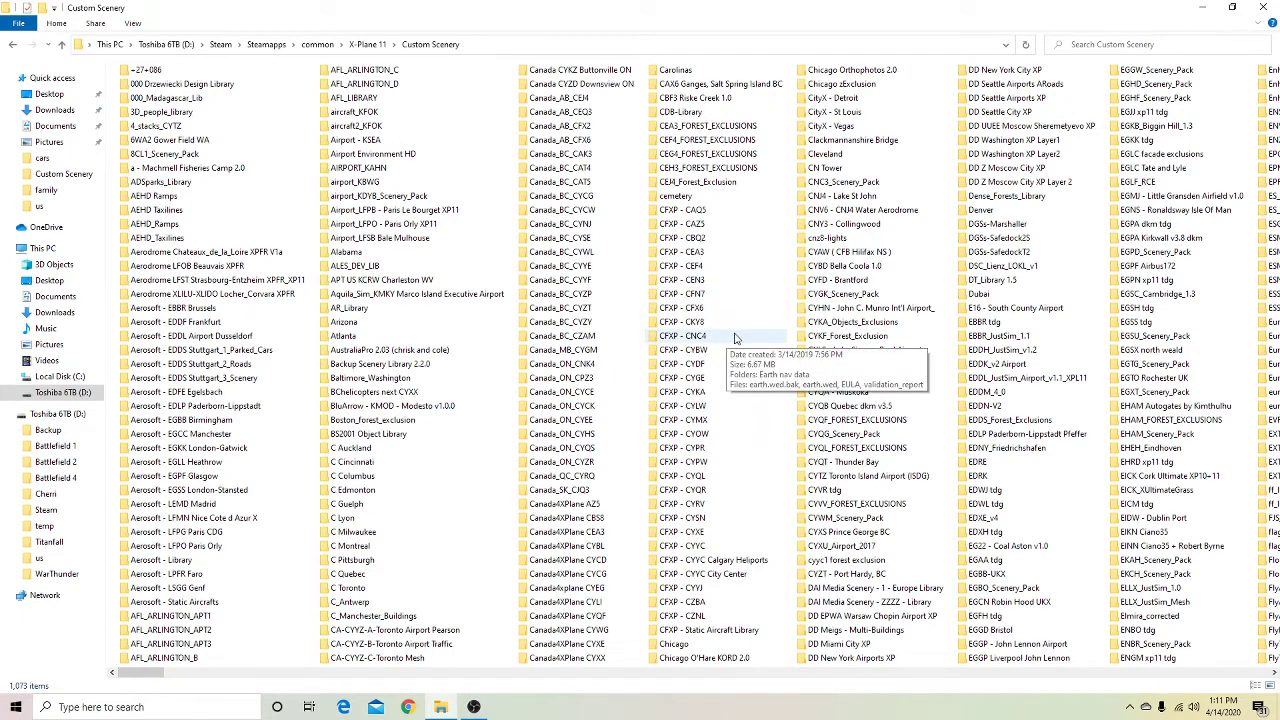
scroll(735, 338, "down", 15)
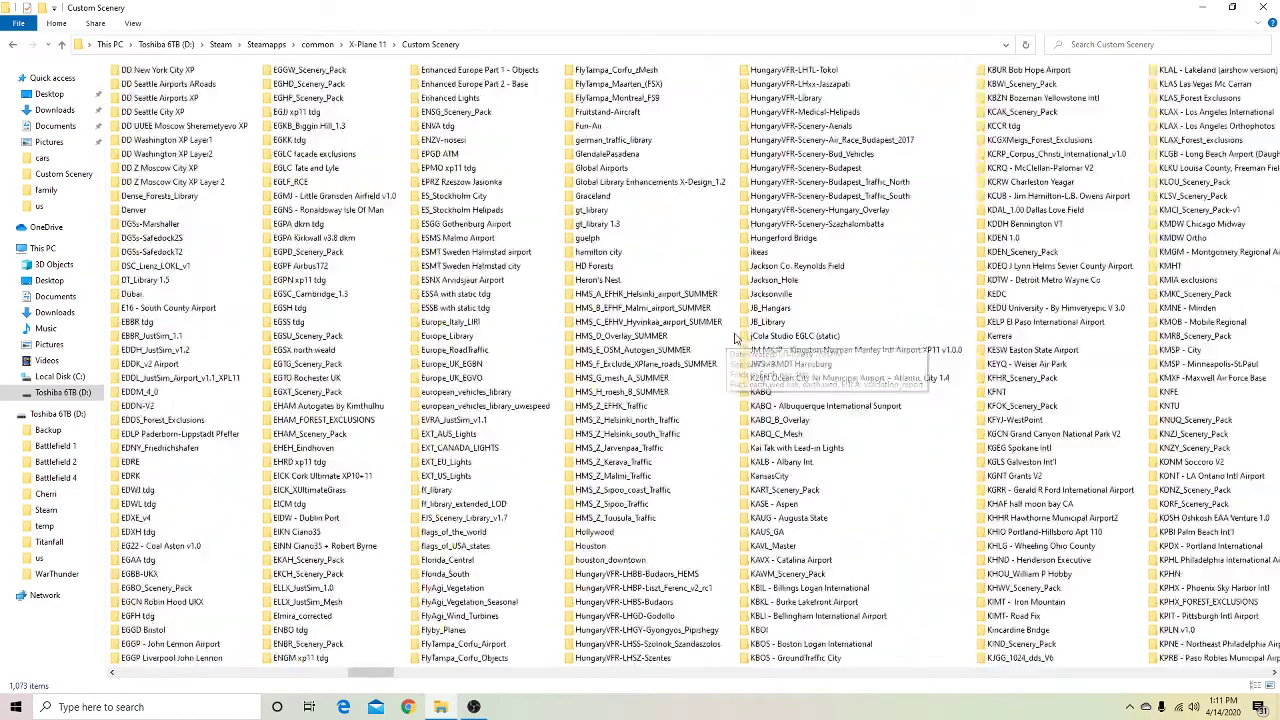
scroll(738, 340, "down", 3)
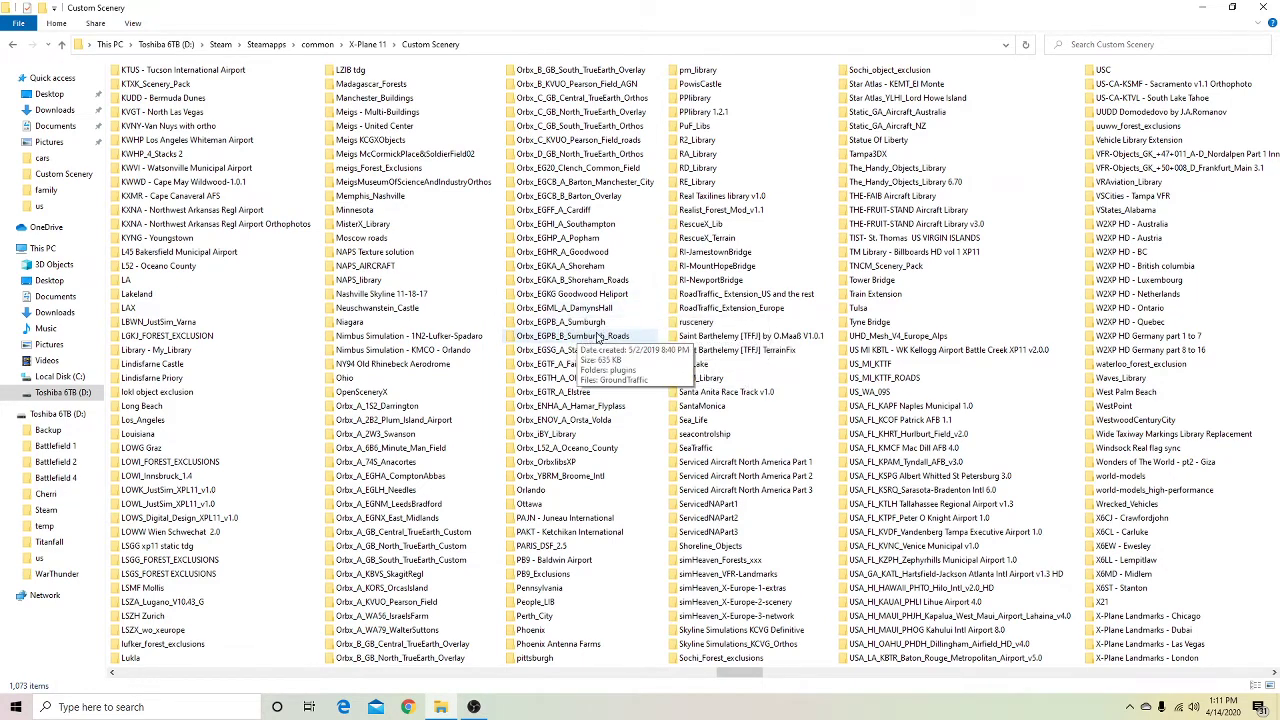
scroll(598, 338, "right", 3)
scroll(603, 333, "right", 5)
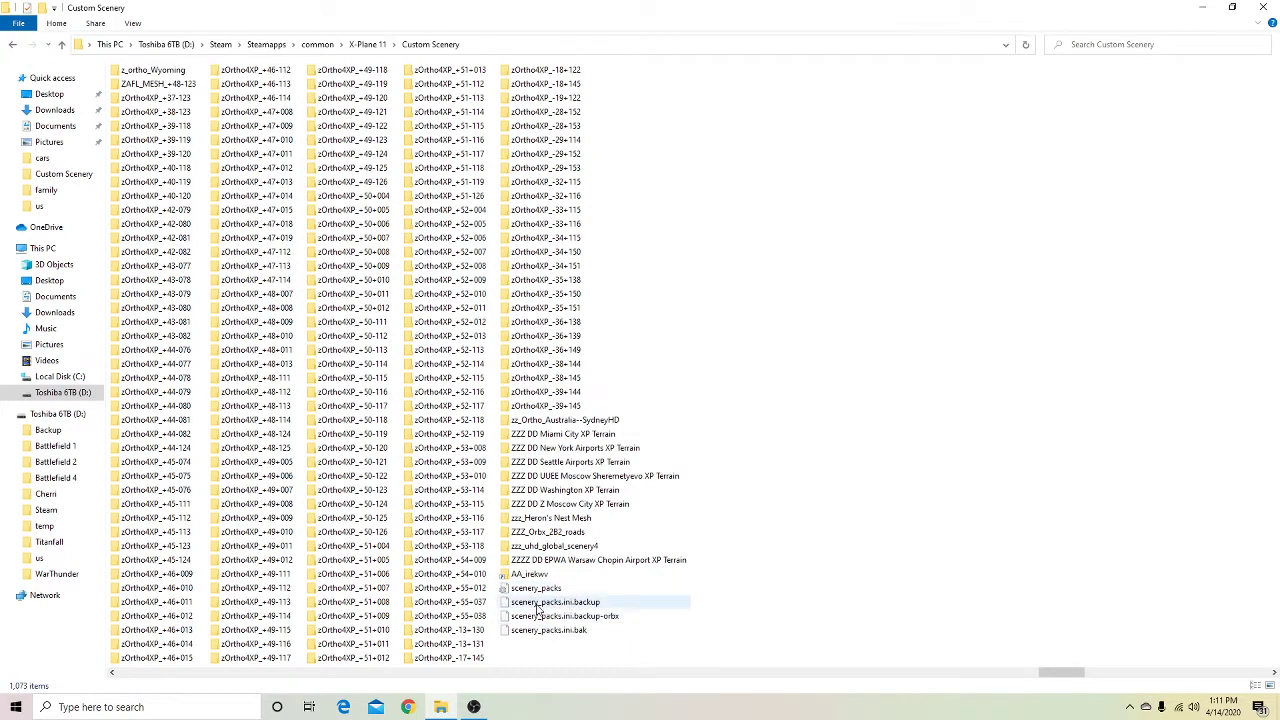
Step: Select scenery_packs.ini in the Custom Scenery file list
mouse_move(598, 619)
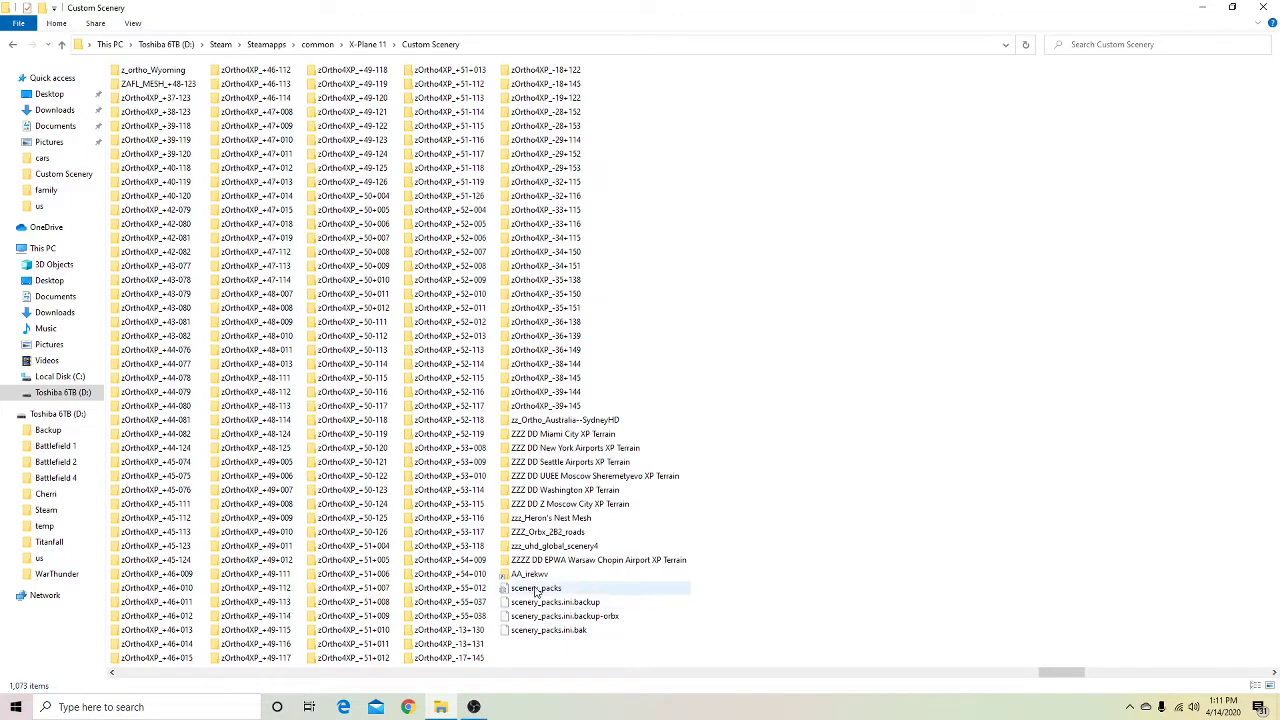
mouse_move(538, 594)
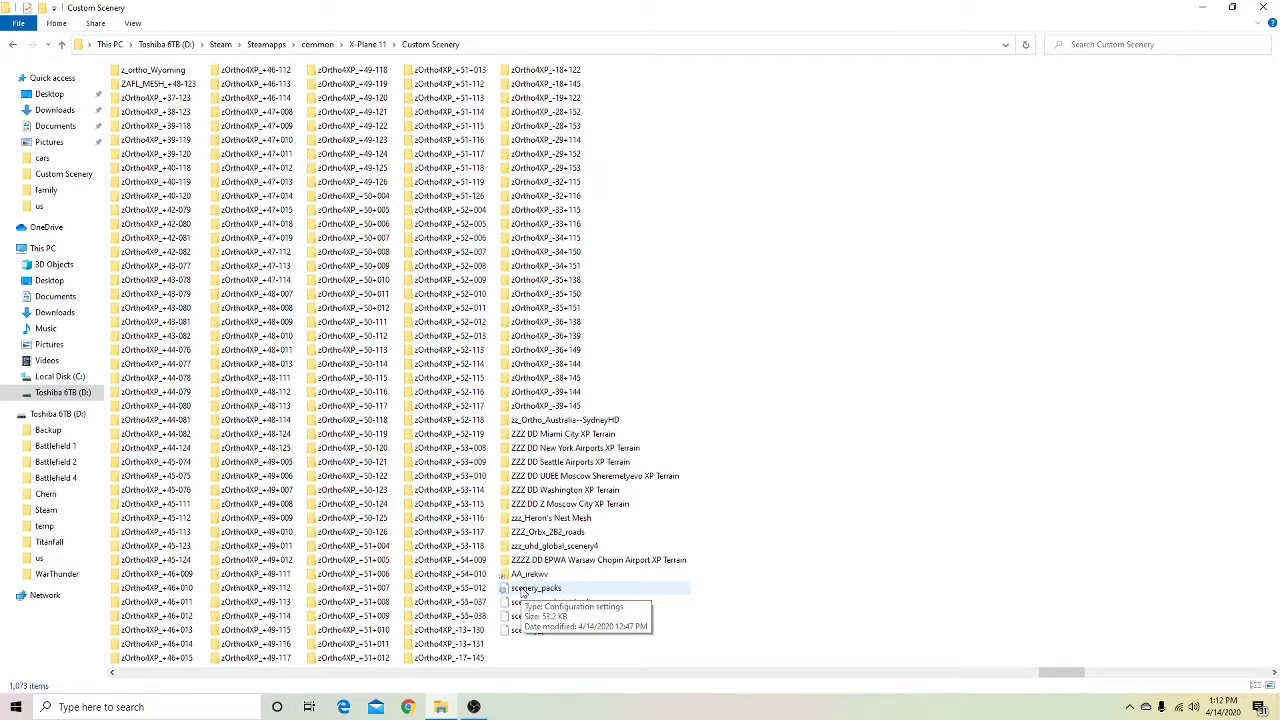
left_click(528, 594)
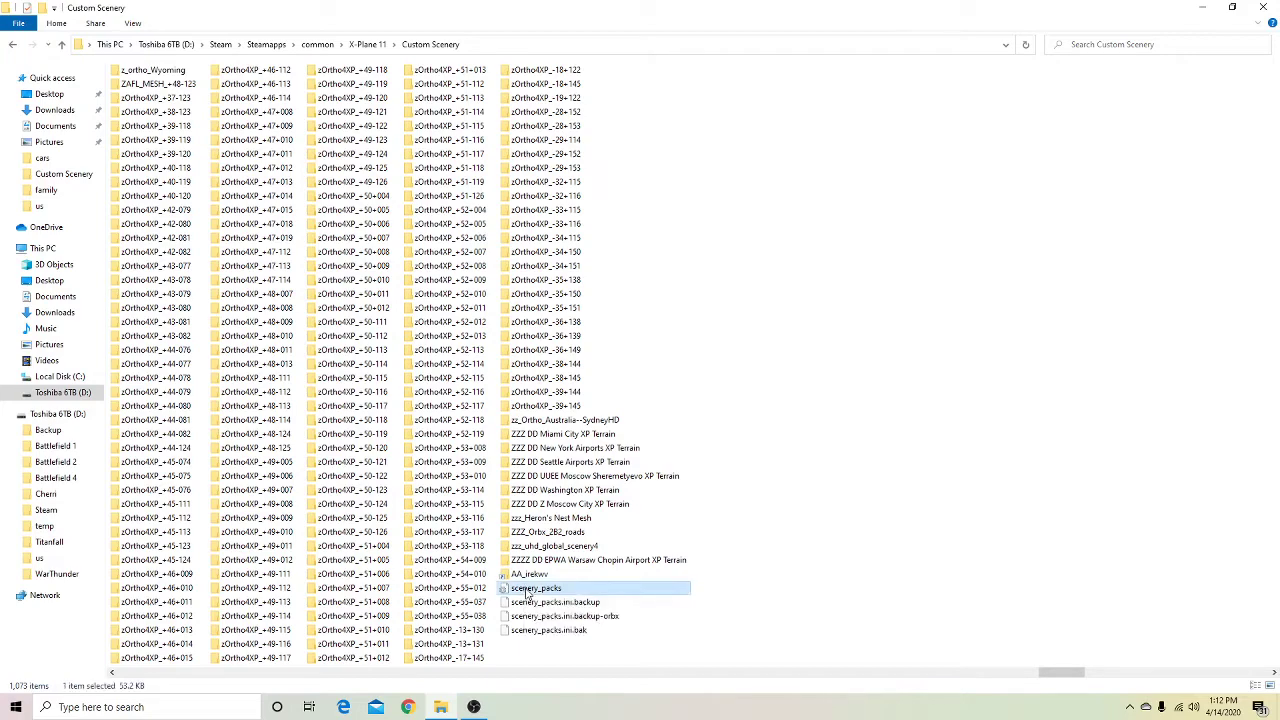
Step: Open scenery_packs.ini in Notepad and maximize the Notepad window
double_click(528, 592)
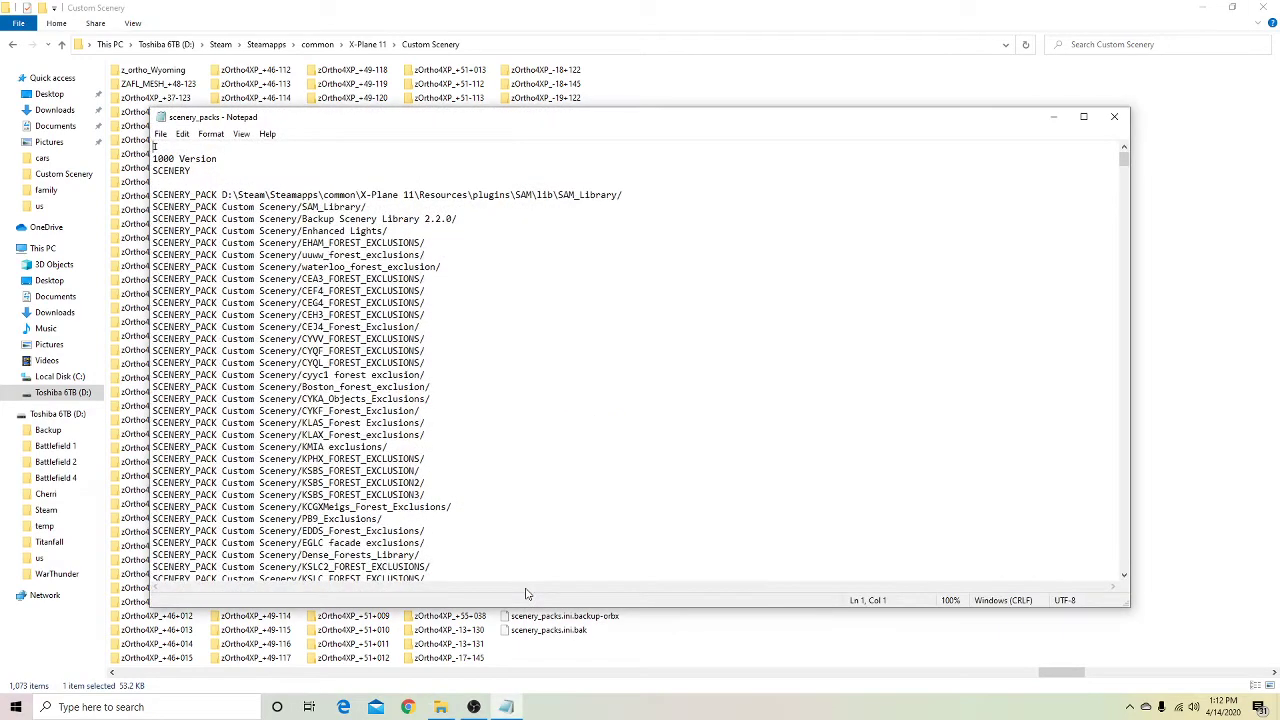
left_click(1083, 116)
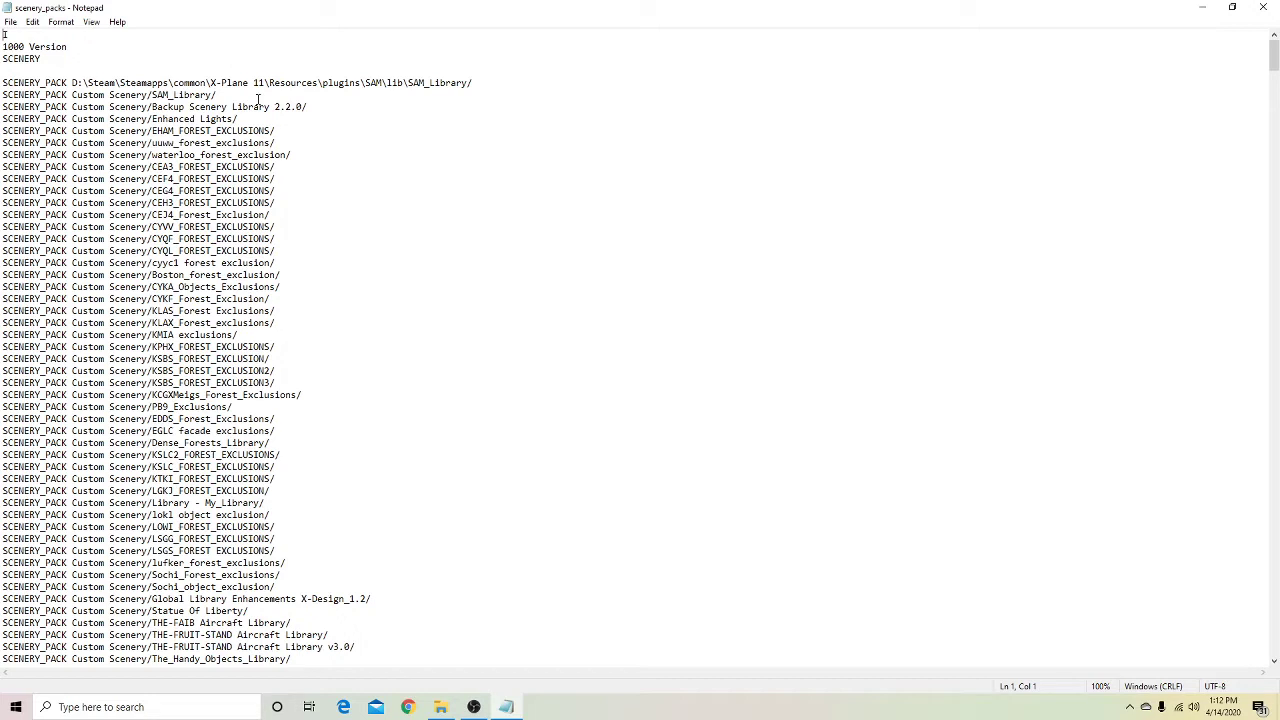
scroll(258, 100, "down", 4)
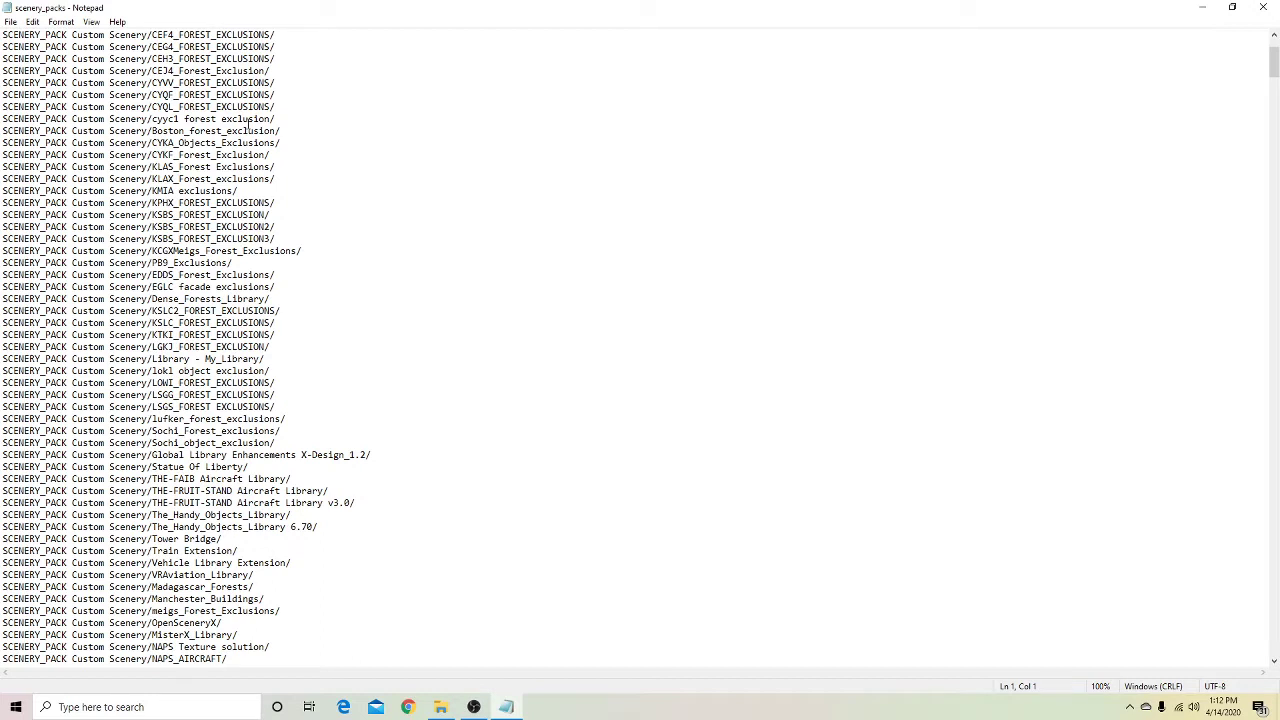
scroll(248, 124, "down", 1)
scroll(248, 124, "up", 1)
scroll(220, 205, "down", 6)
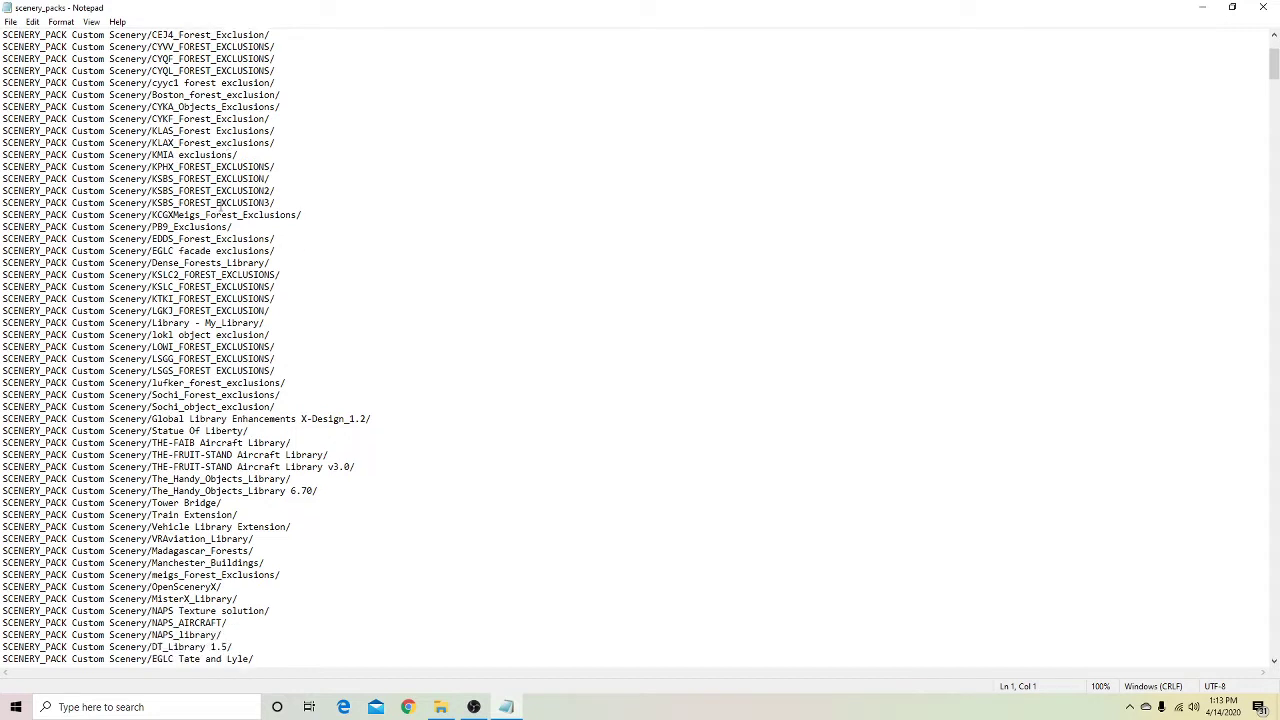
scroll(220, 205, "down", 1)
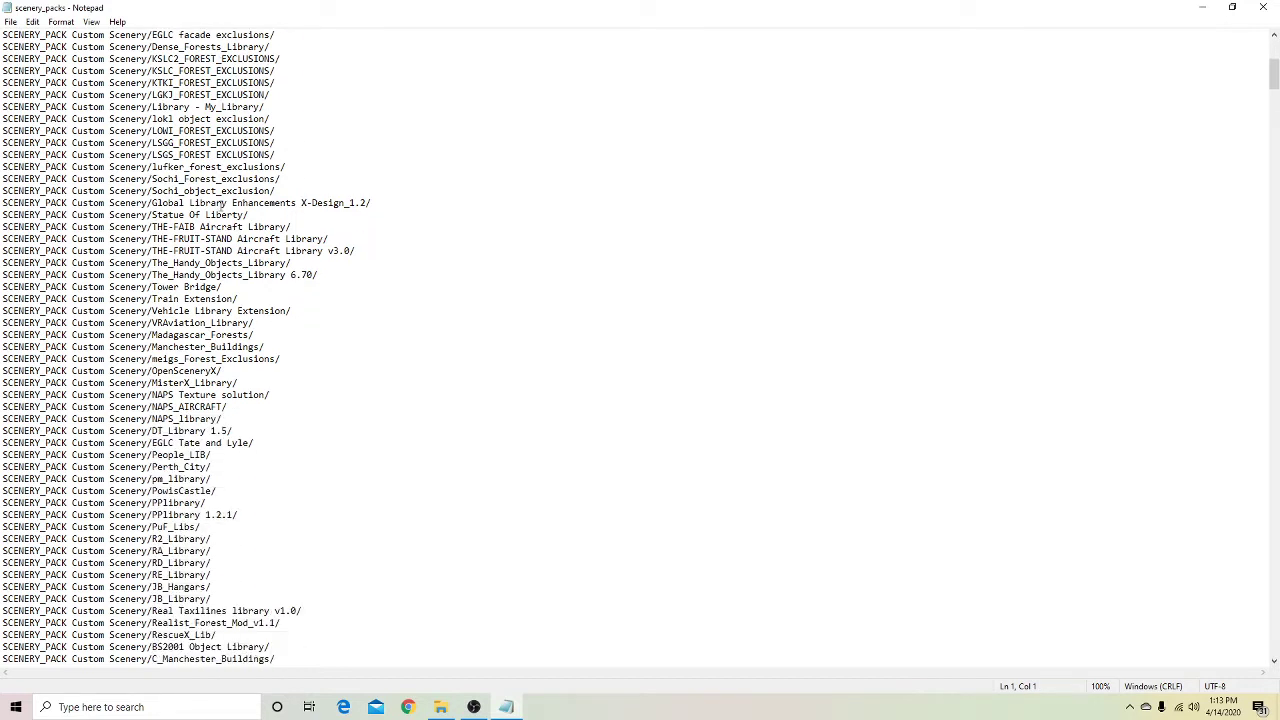
scroll(220, 205, "down", 1)
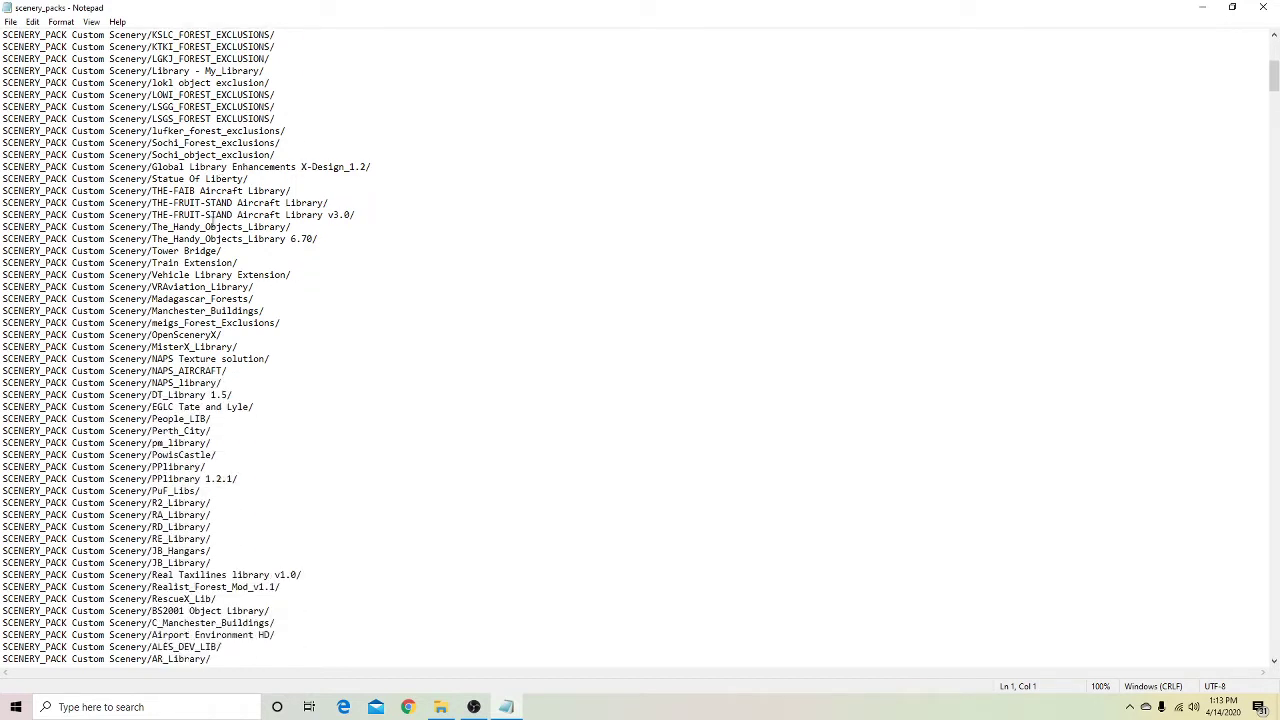
scroll(206, 202, "down", 4)
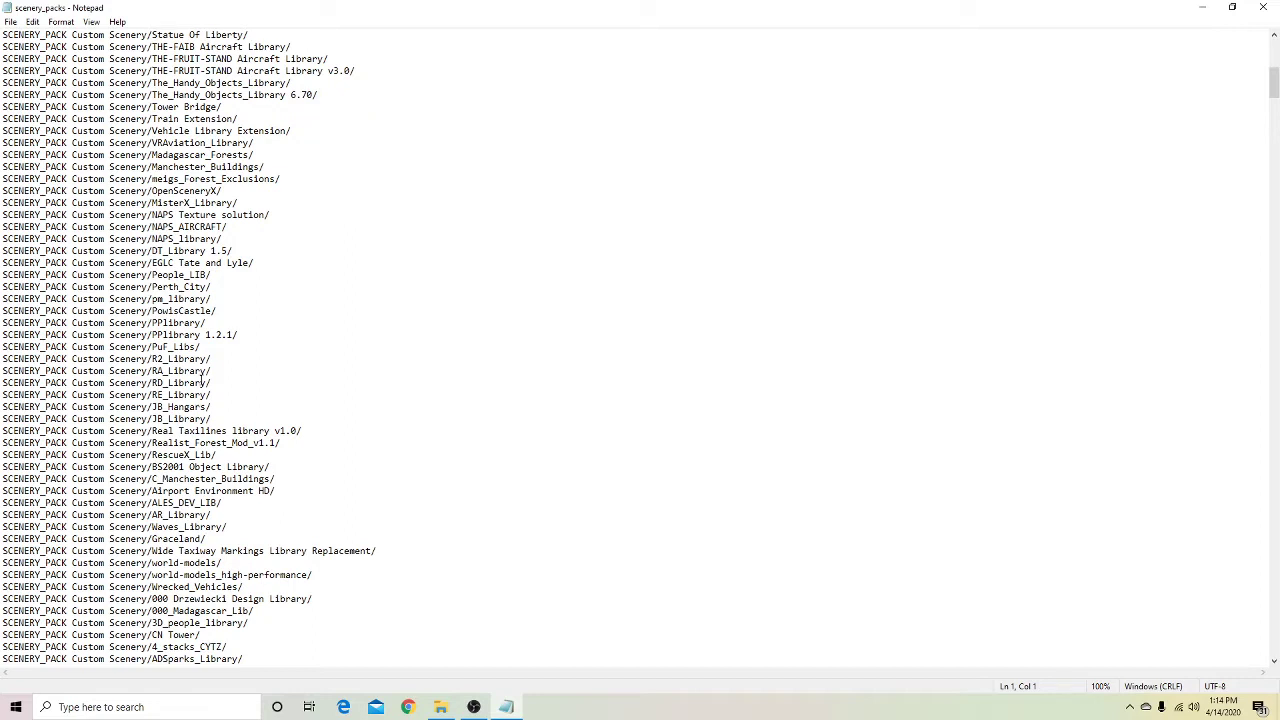
scroll(197, 262, "down", 11)
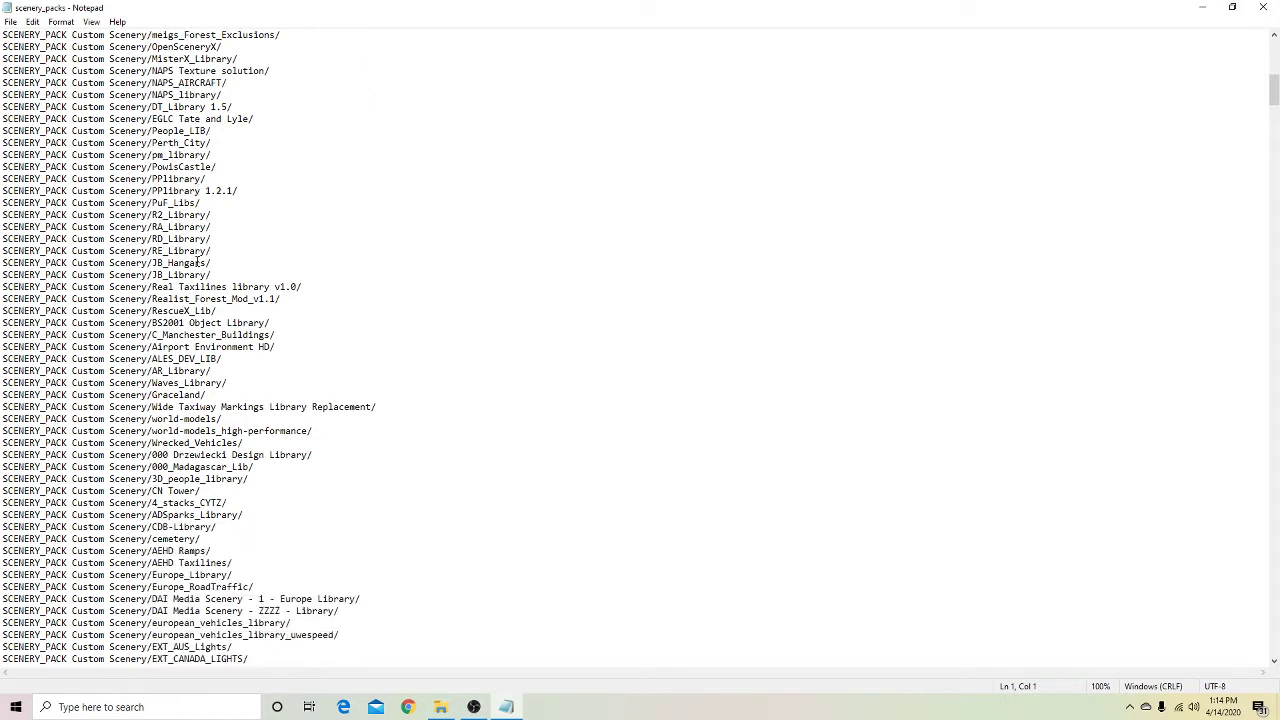
scroll(197, 262, "down", 10)
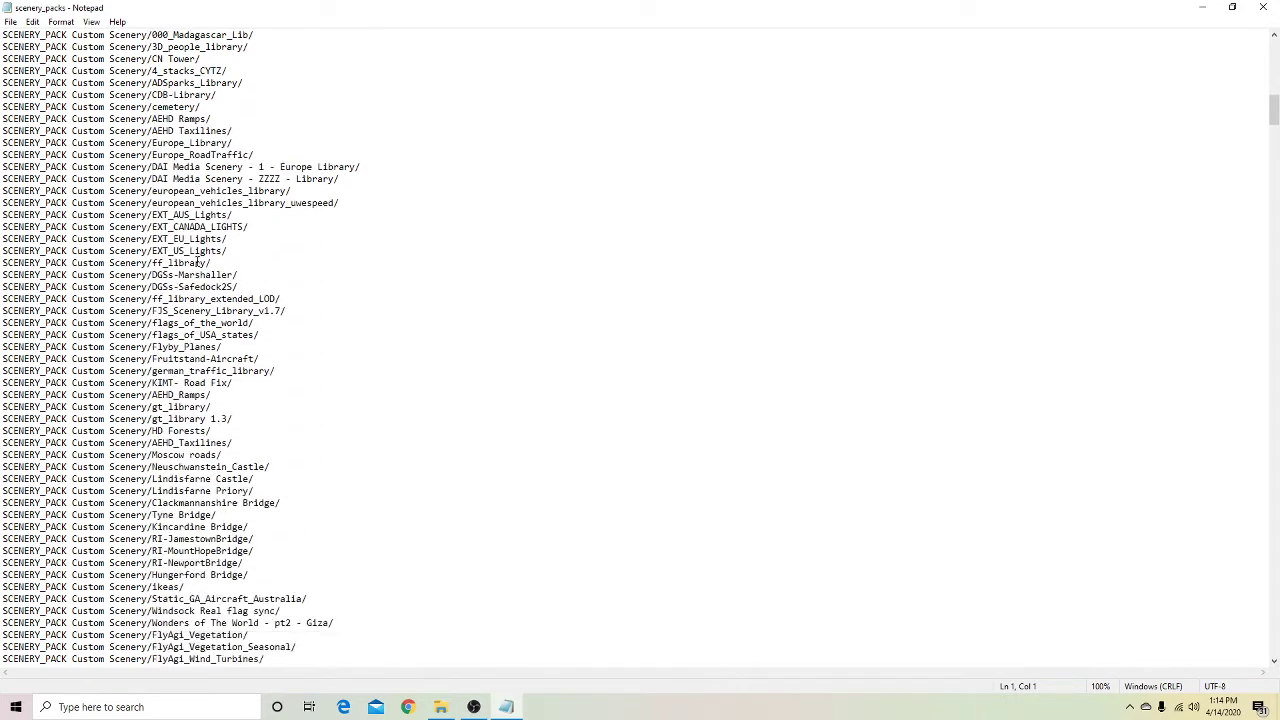
scroll(197, 262, "down", 3)
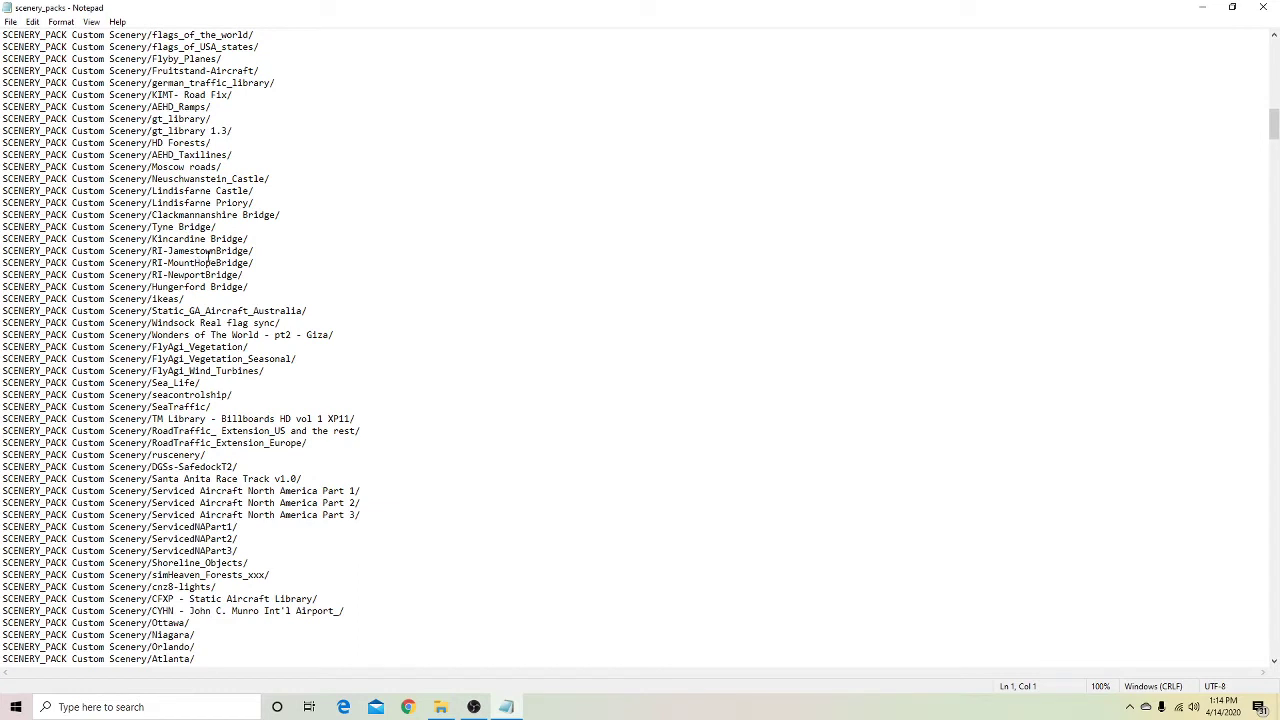
scroll(187, 200, "down", 6)
scroll(187, 200, "up", 3)
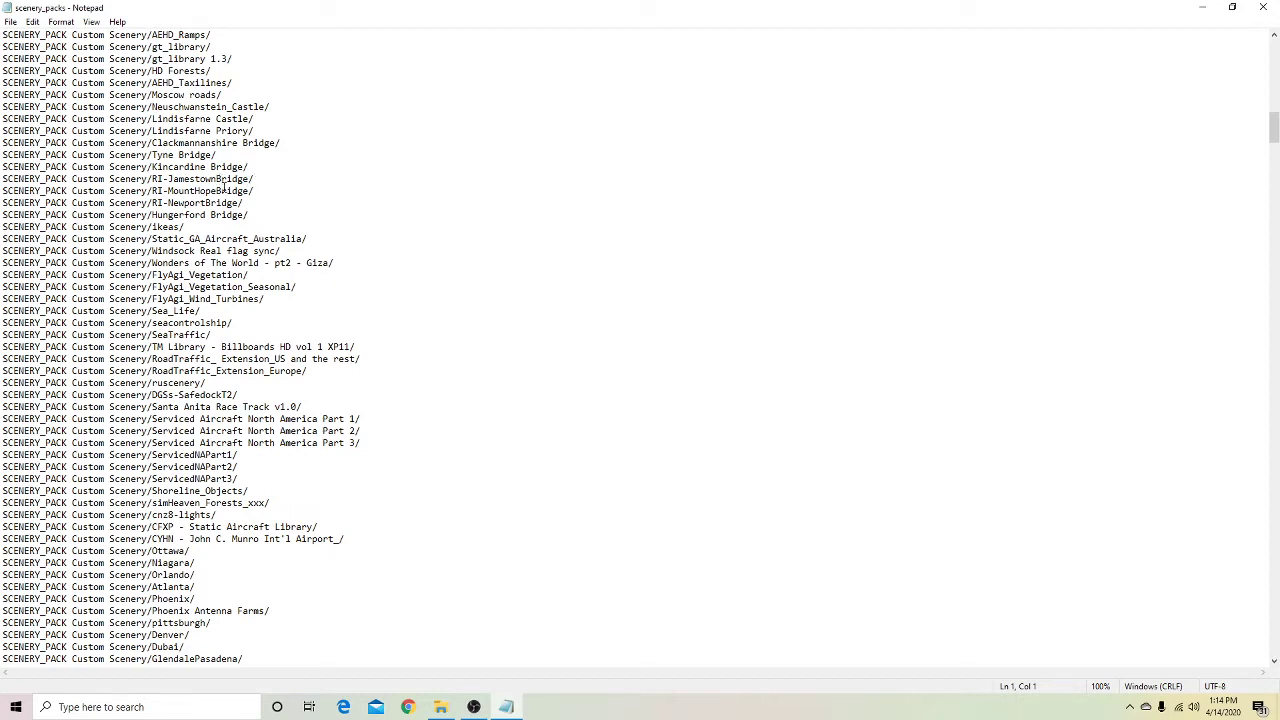
scroll(224, 185, "down", 8)
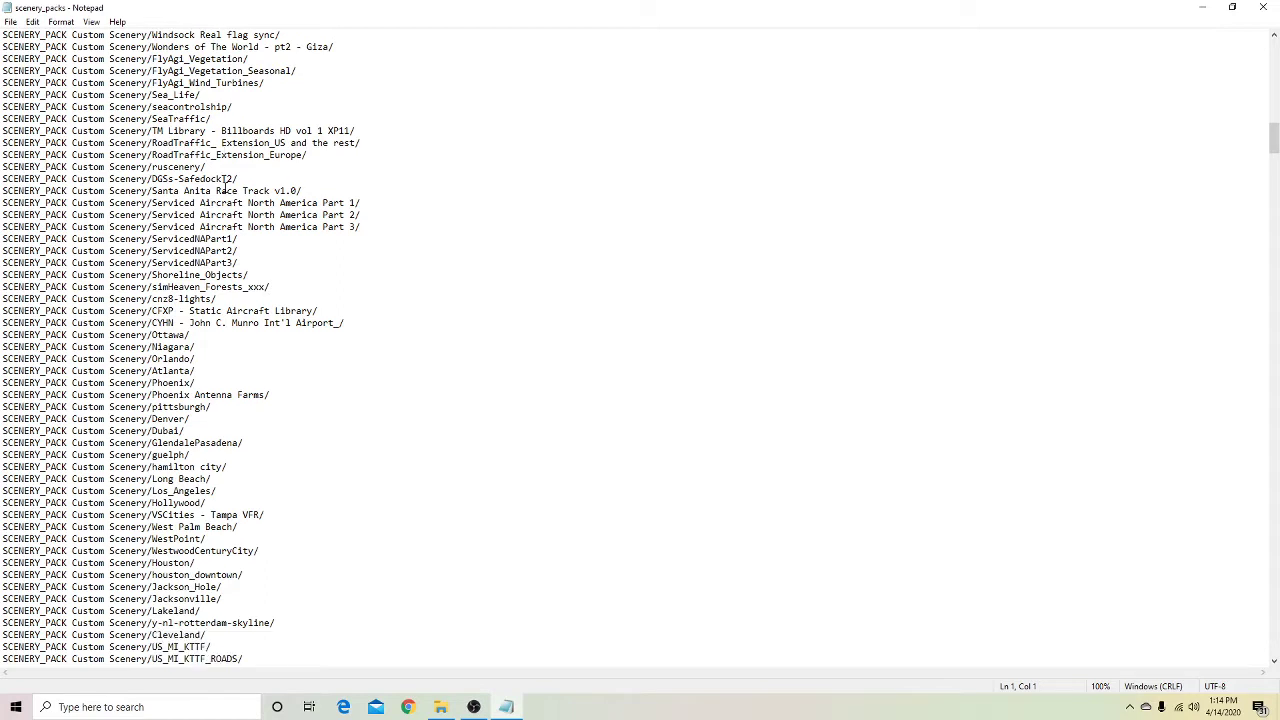
scroll(224, 185, "down", 3)
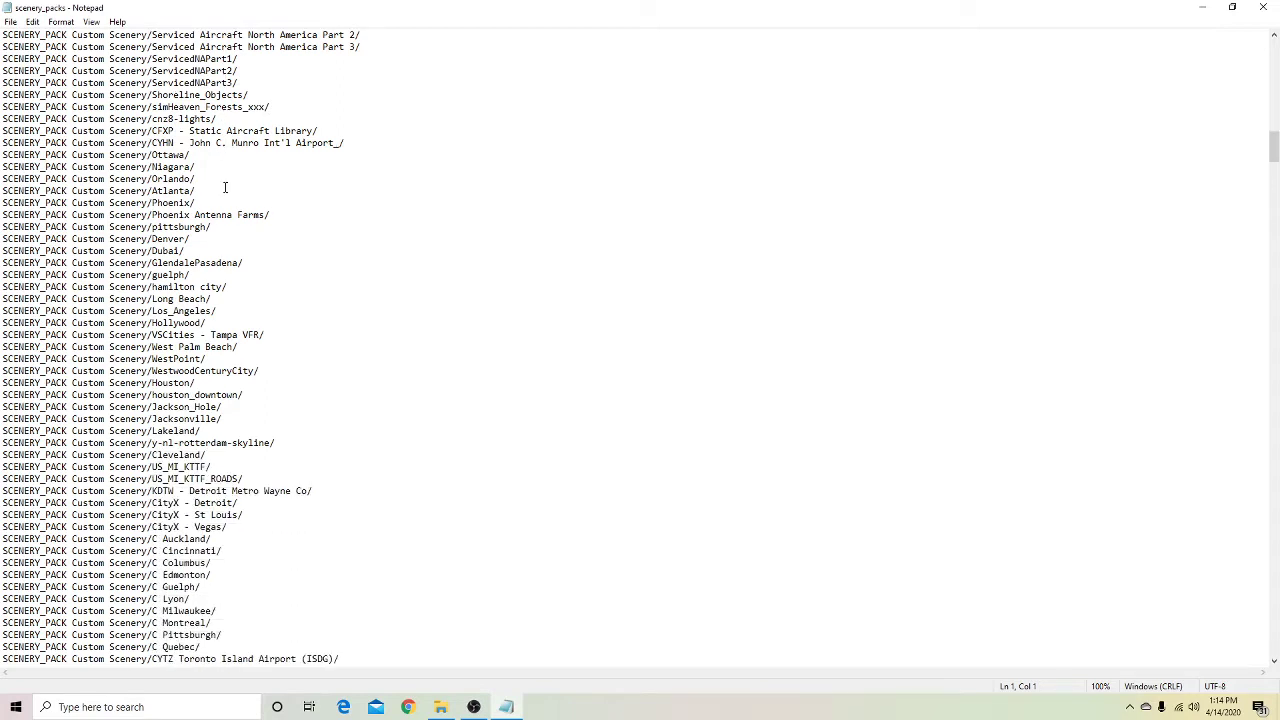
scroll(224, 187, "down", 1)
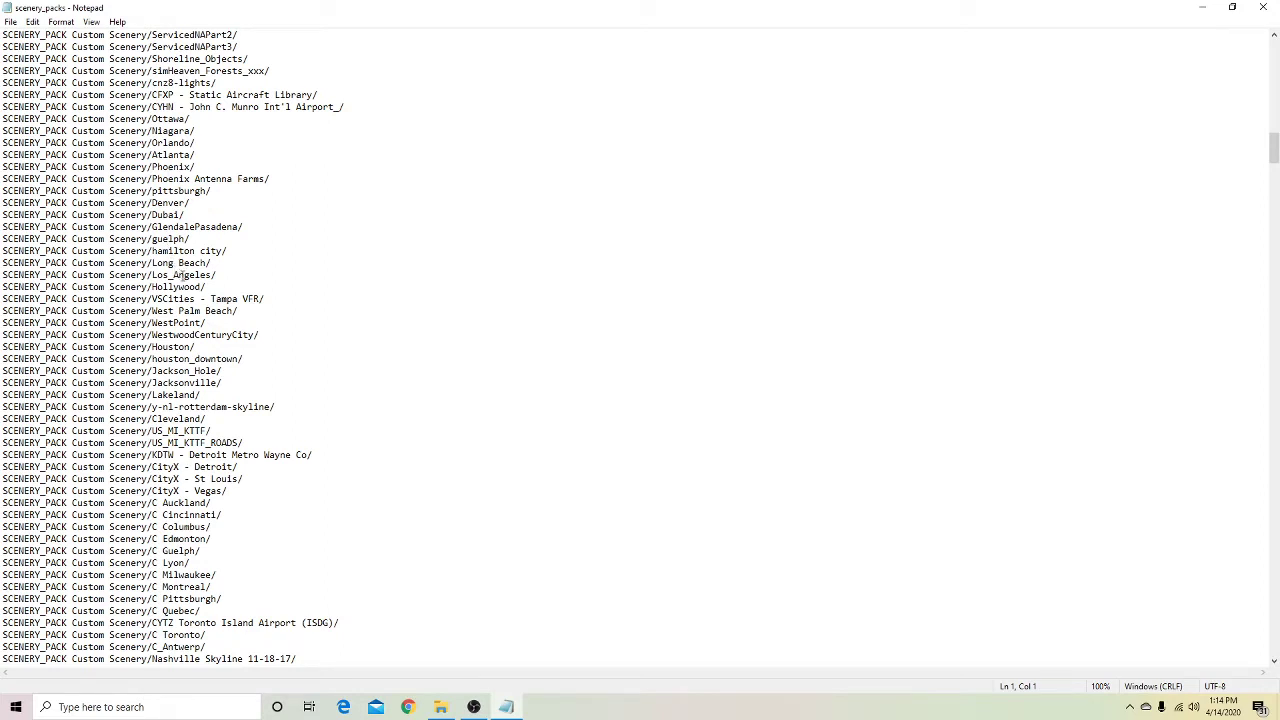
Step: Scroll down scenery_packs.ini to the X-Plane Landmarks, Global Airports and Orbx TrueEarth entries
scroll(182, 274, "down", 3)
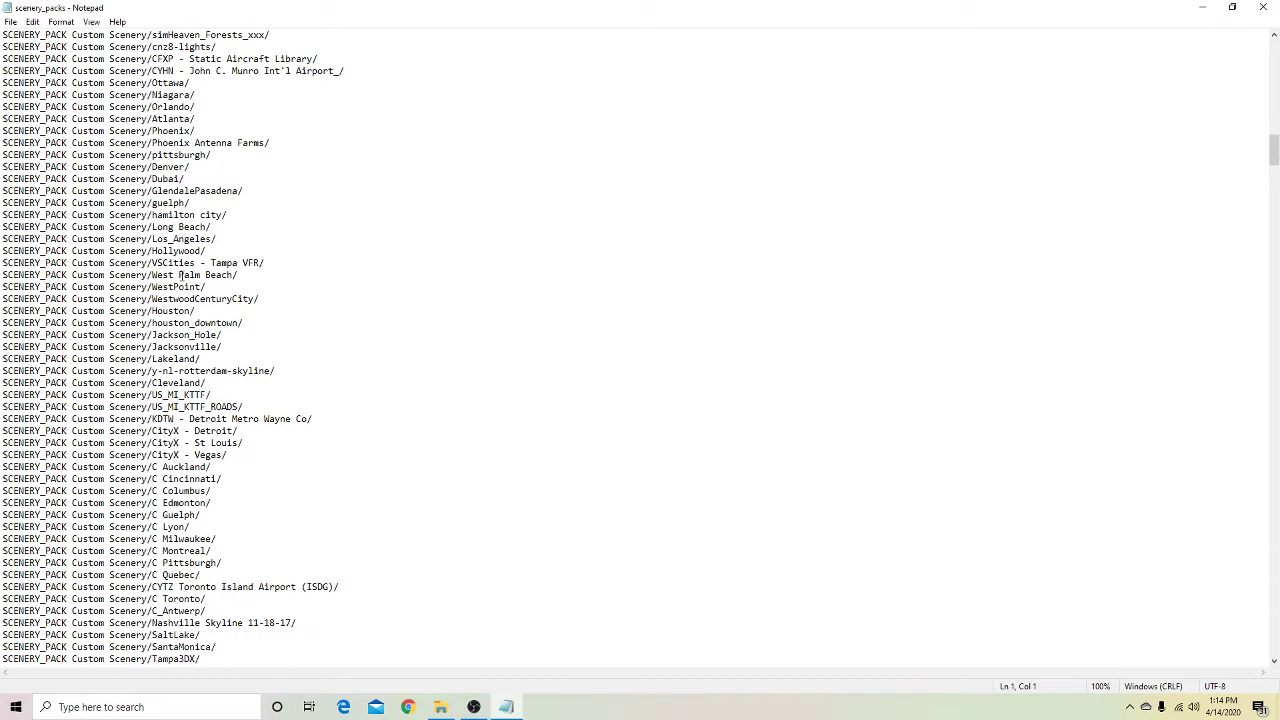
scroll(182, 274, "down", 1)
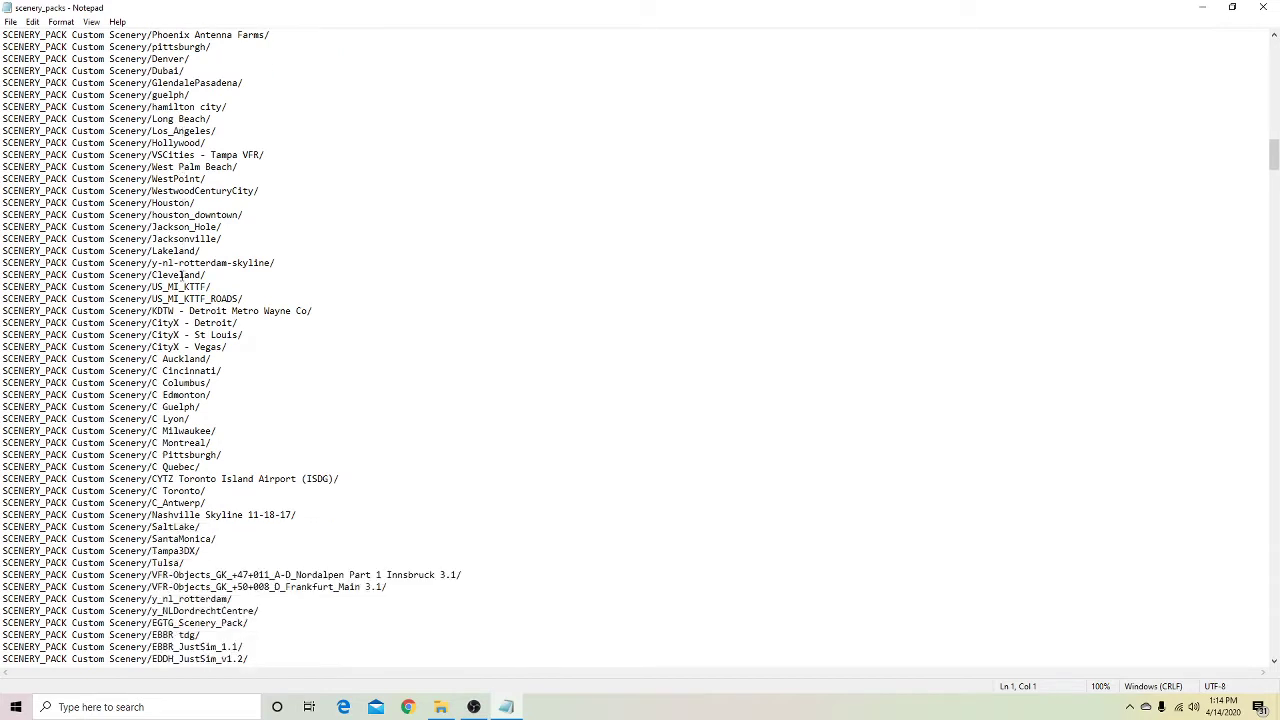
scroll(182, 274, "down", 2)
scroll(182, 274, "down", 5)
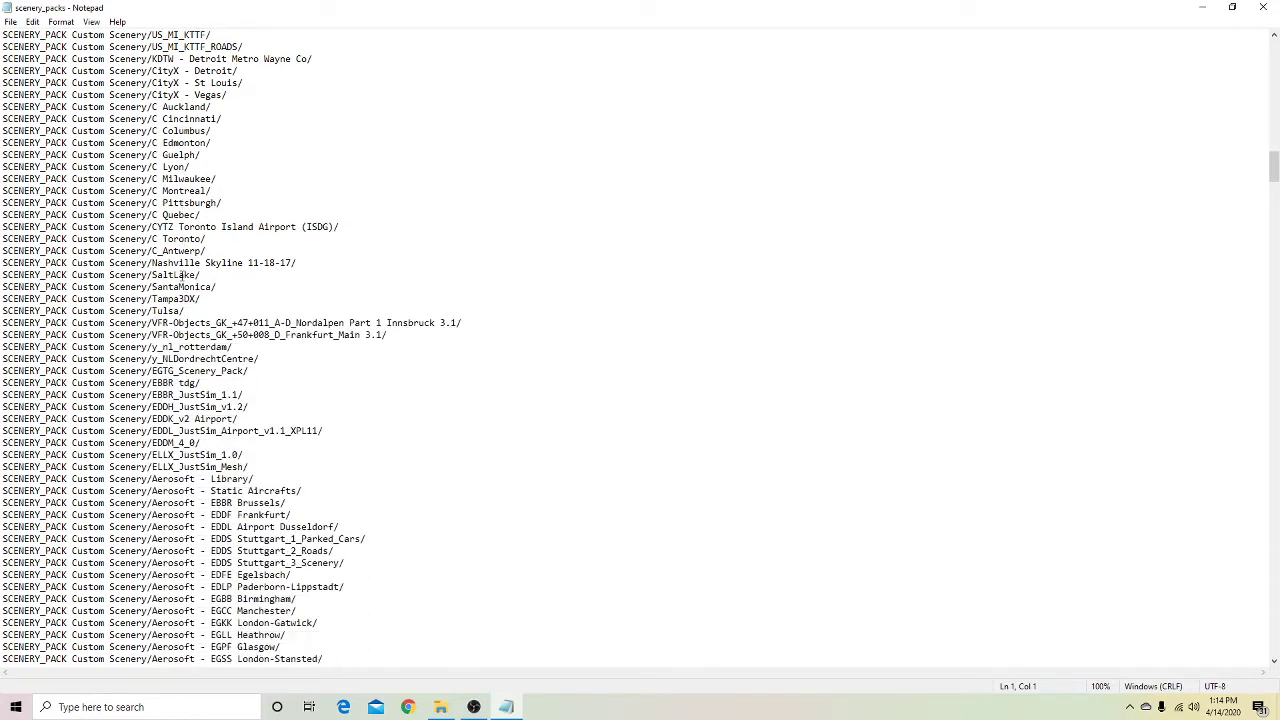
scroll(182, 274, "down", 7)
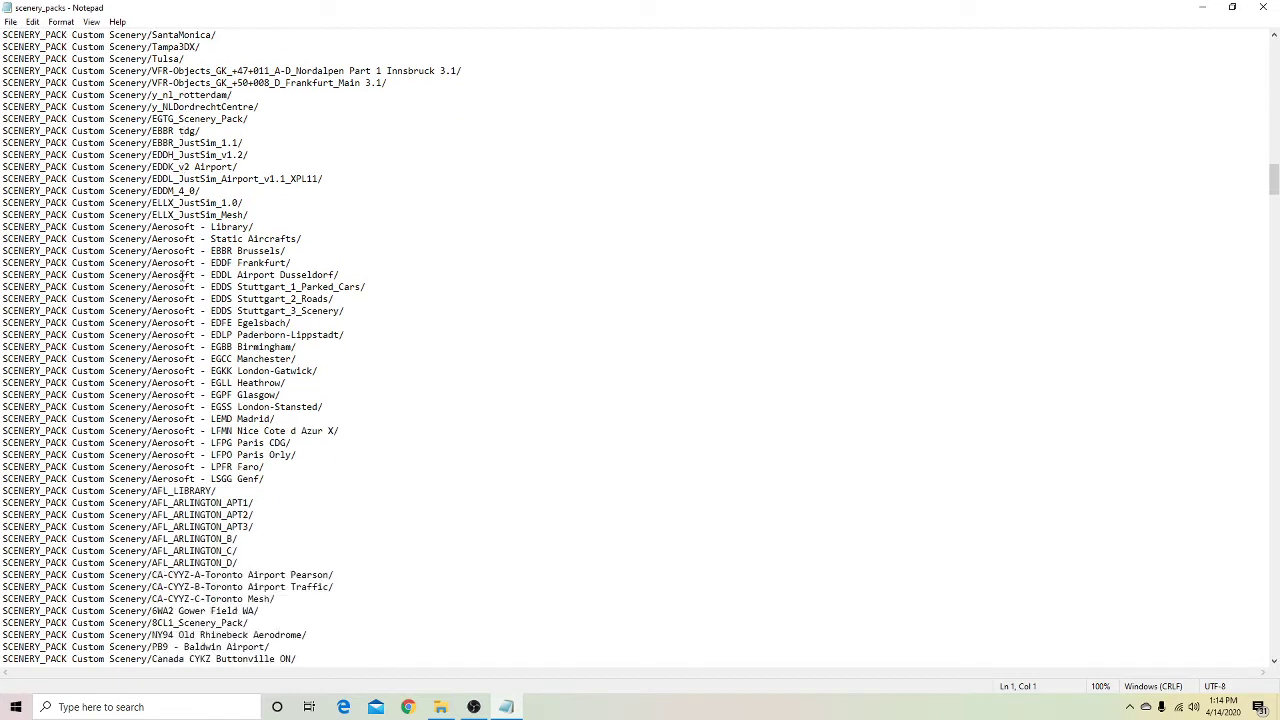
scroll(182, 274, "down", 3)
scroll(169, 239, "down", 2)
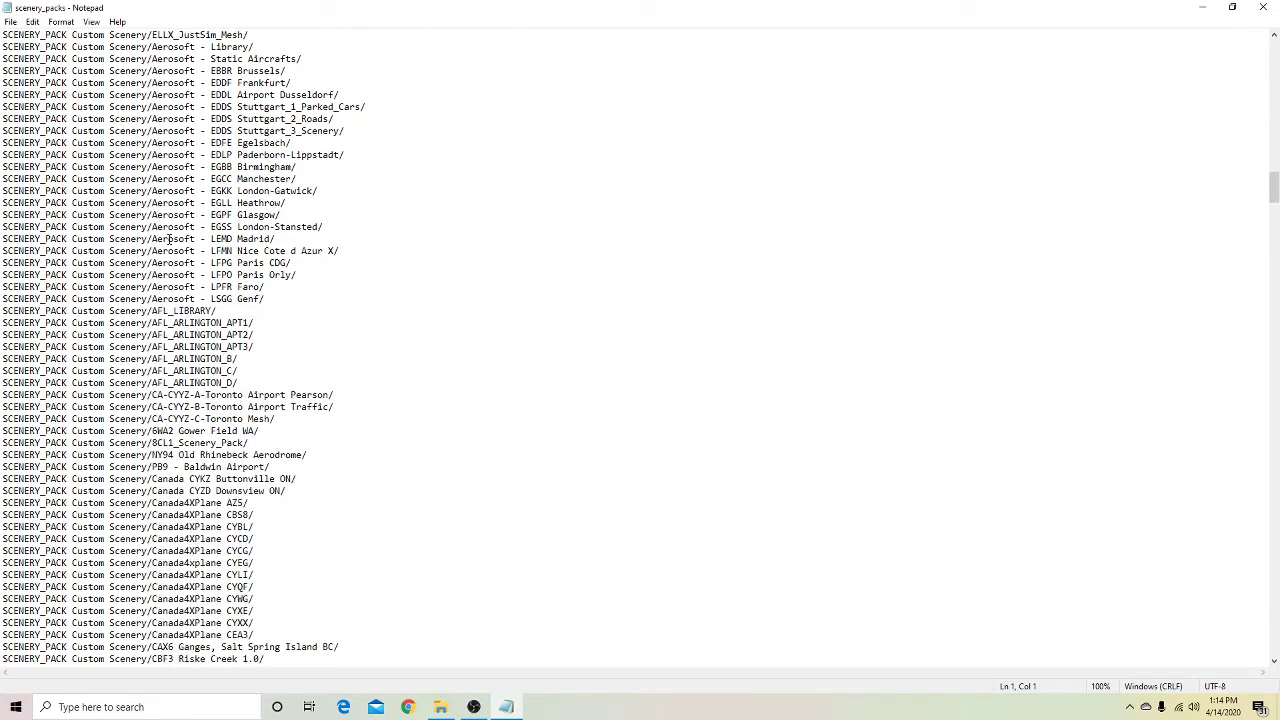
scroll(248, 218, "down", 8)
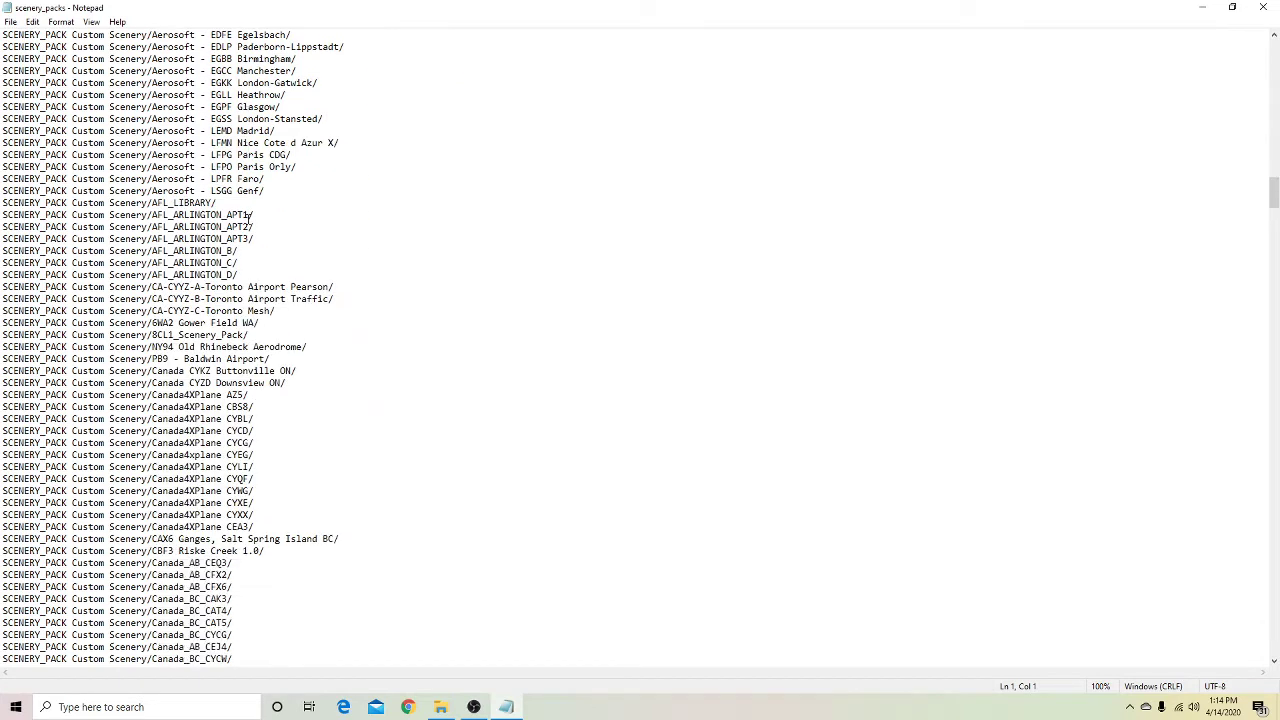
scroll(227, 241, "down", 10)
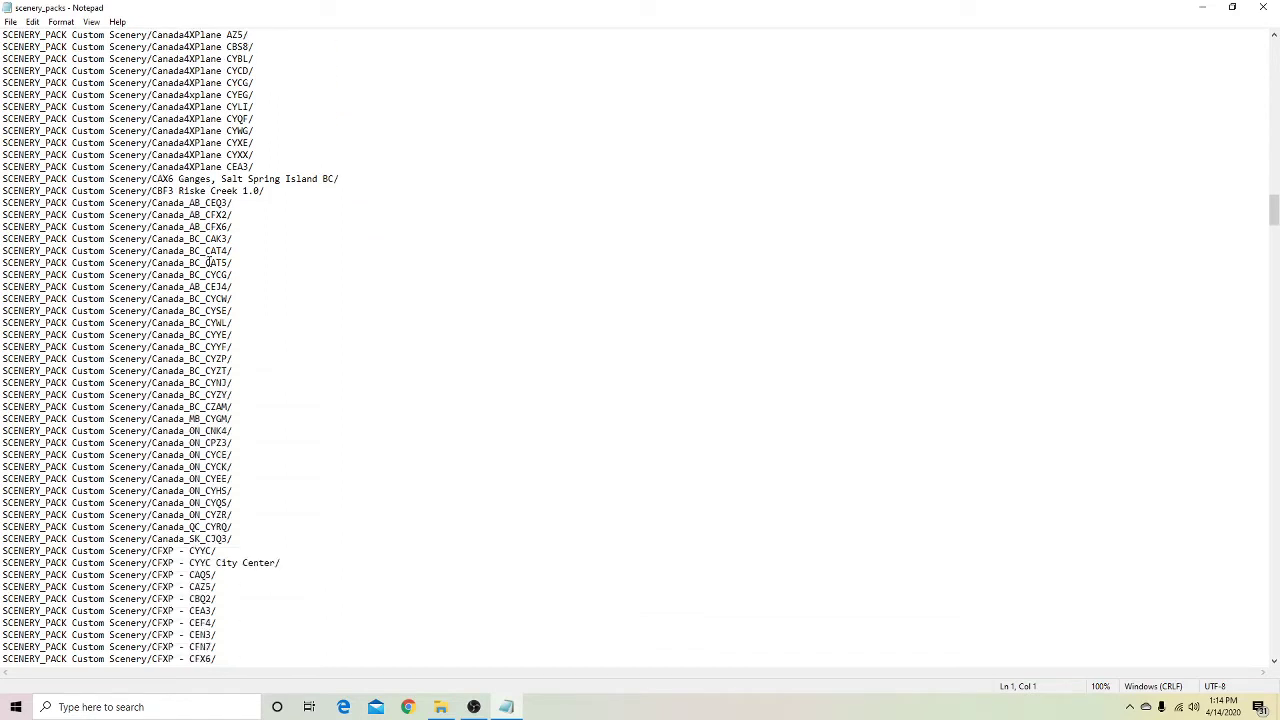
scroll(208, 262, "down", 13)
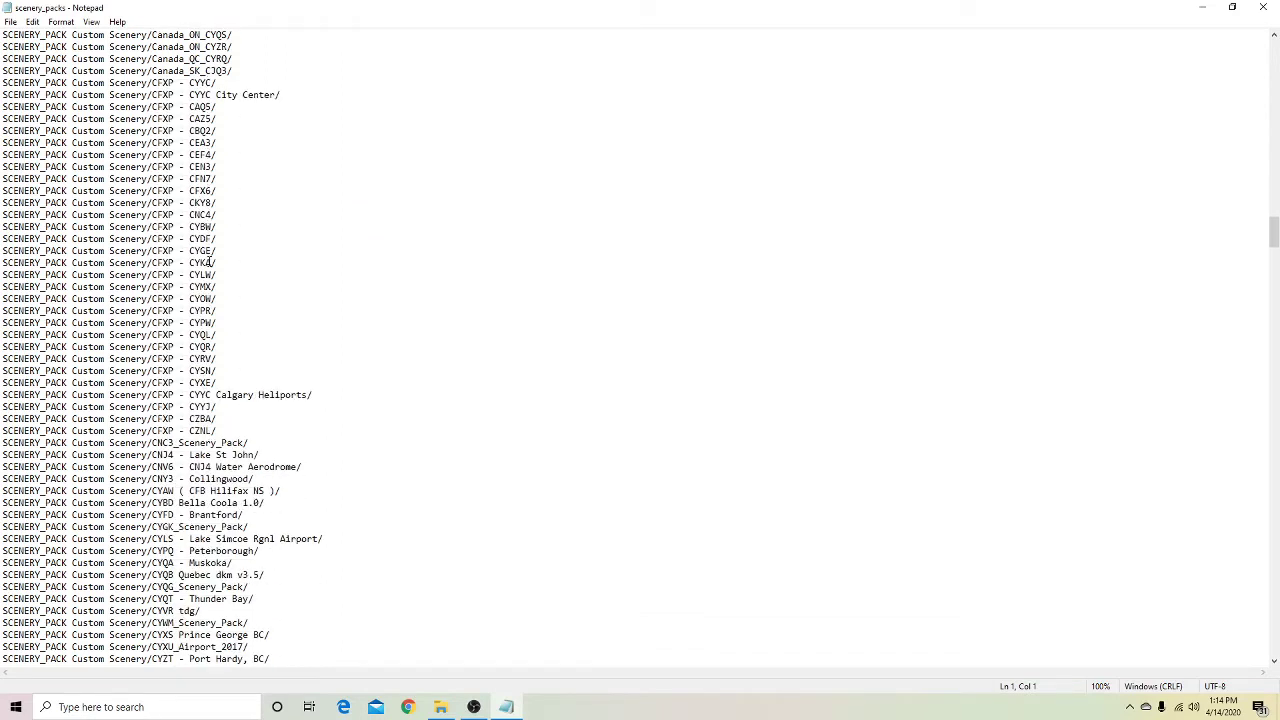
scroll(208, 262, "down", 10)
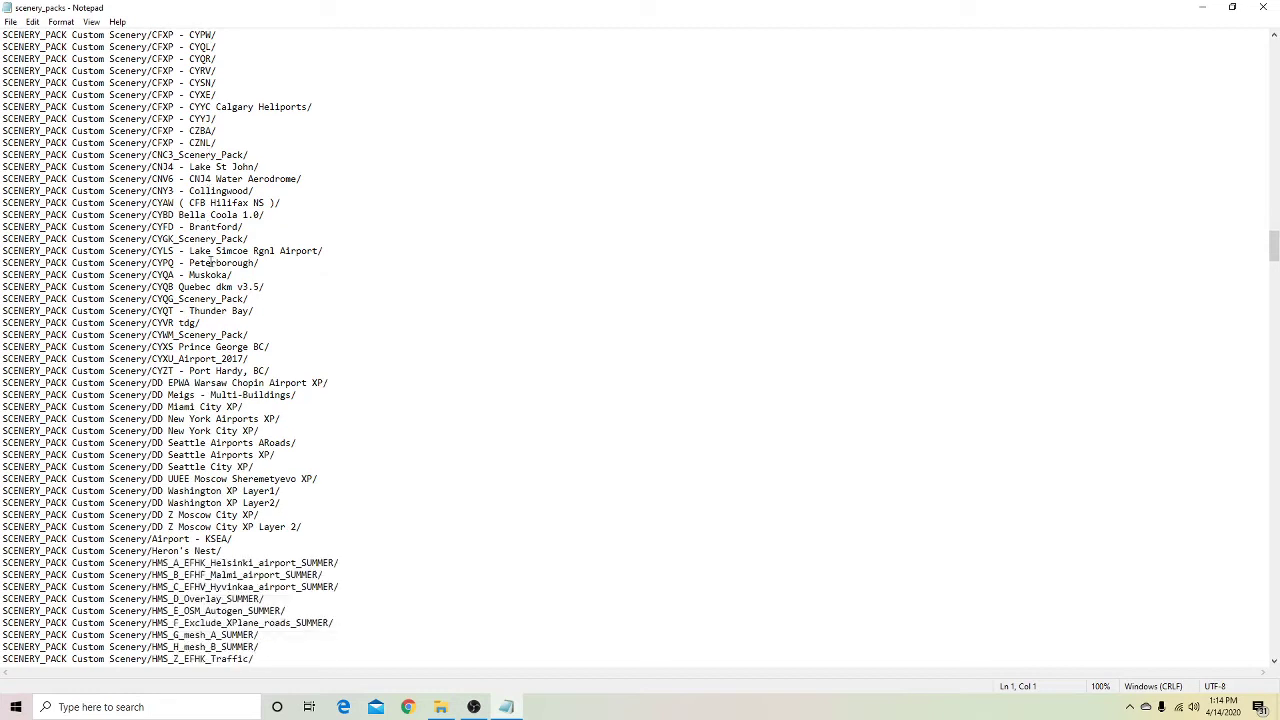
scroll(213, 262, "down", 3)
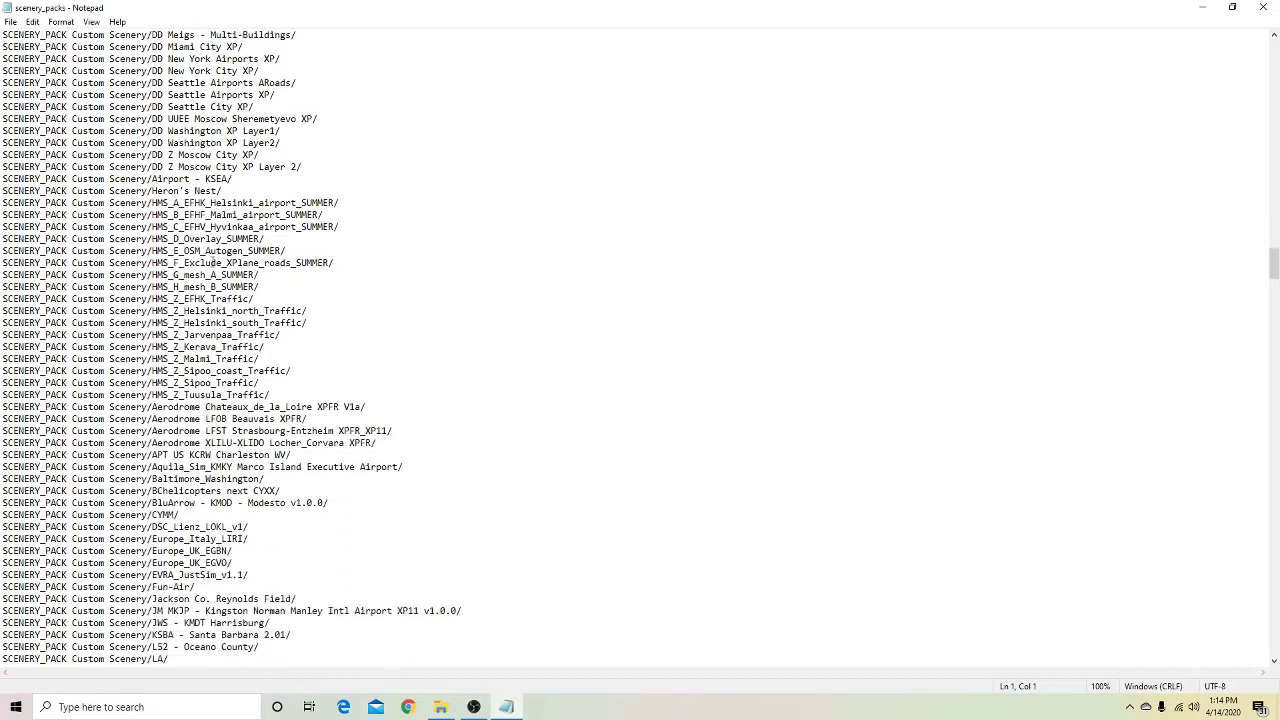
scroll(213, 262, "down", 9)
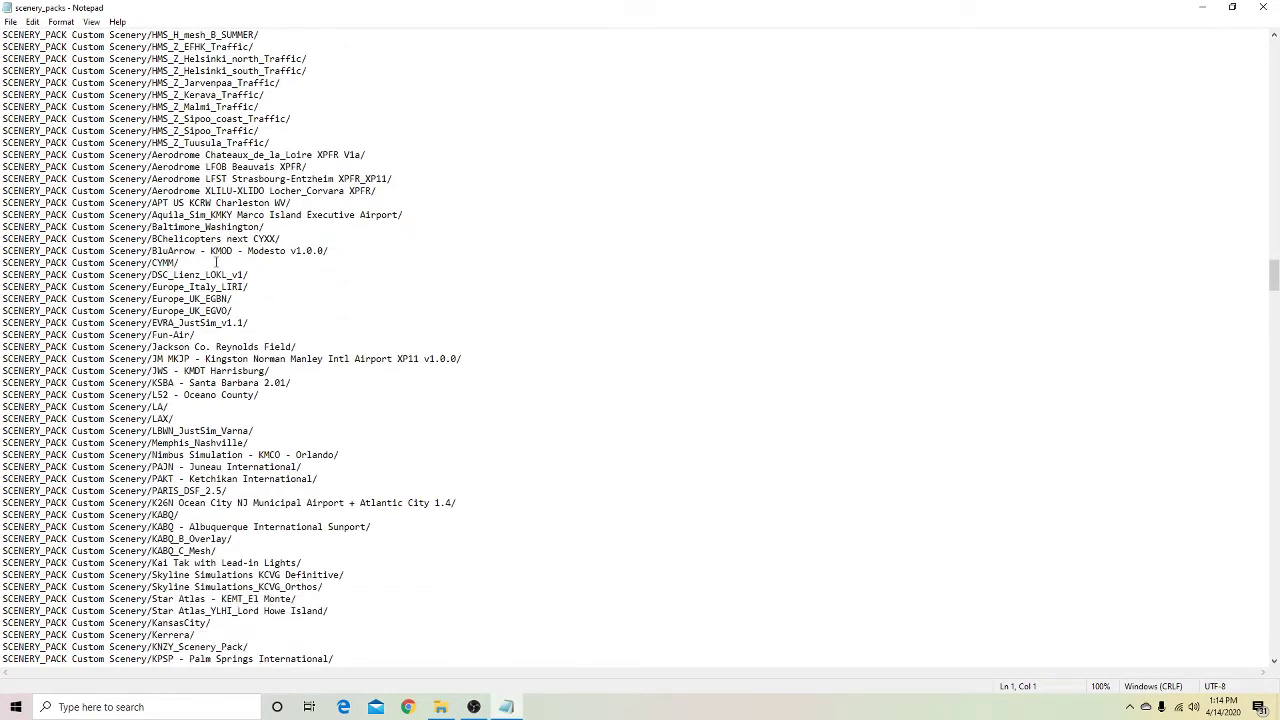
scroll(218, 262, "down", 4)
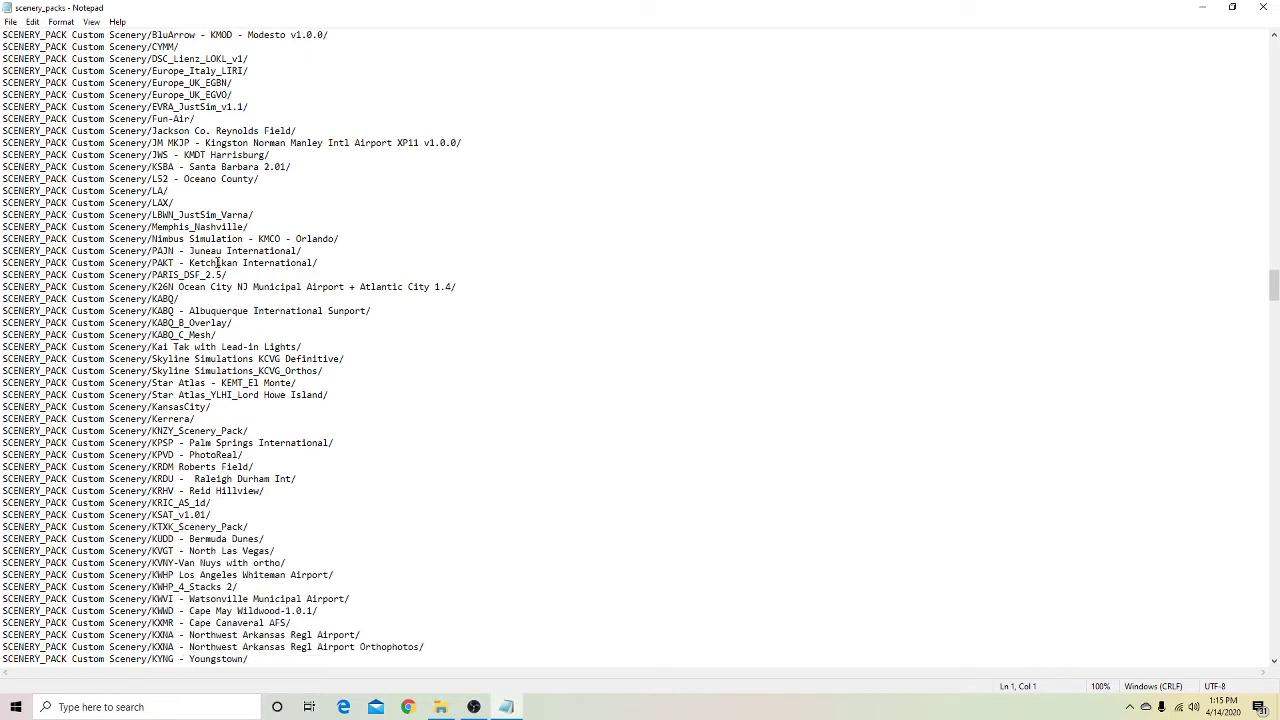
scroll(218, 262, "down", 12)
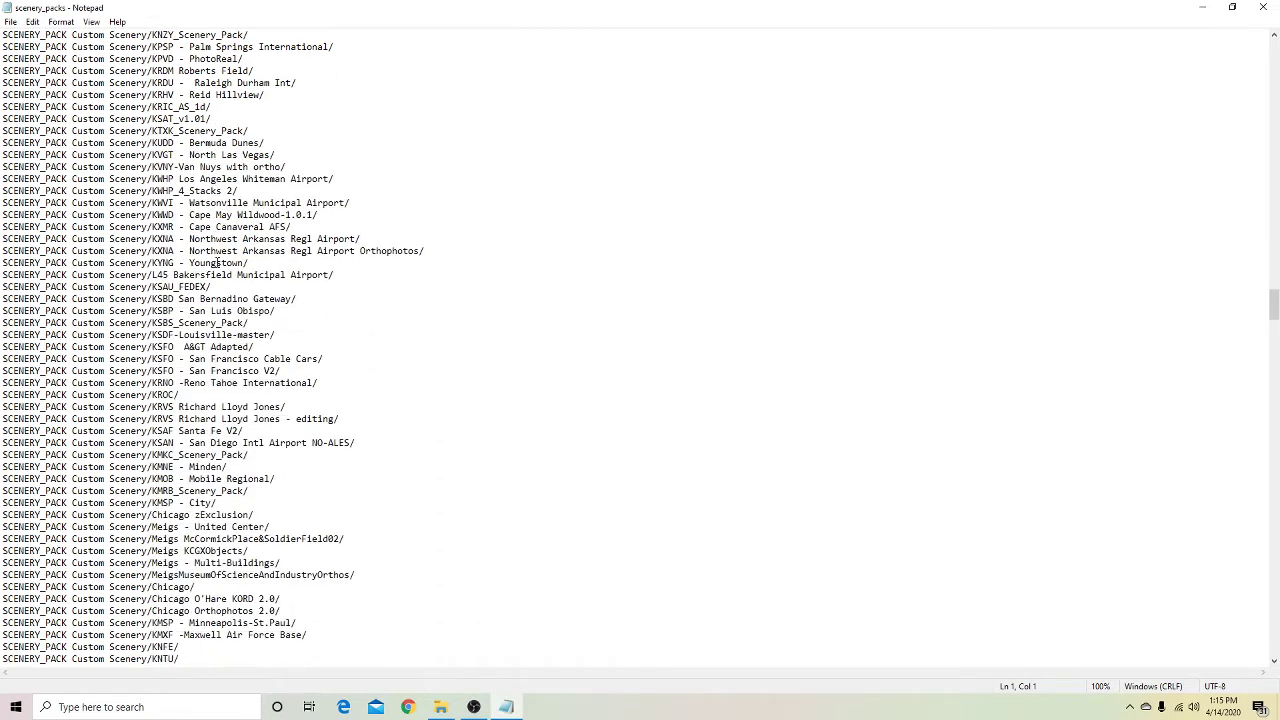
scroll(217, 262, "down", 10)
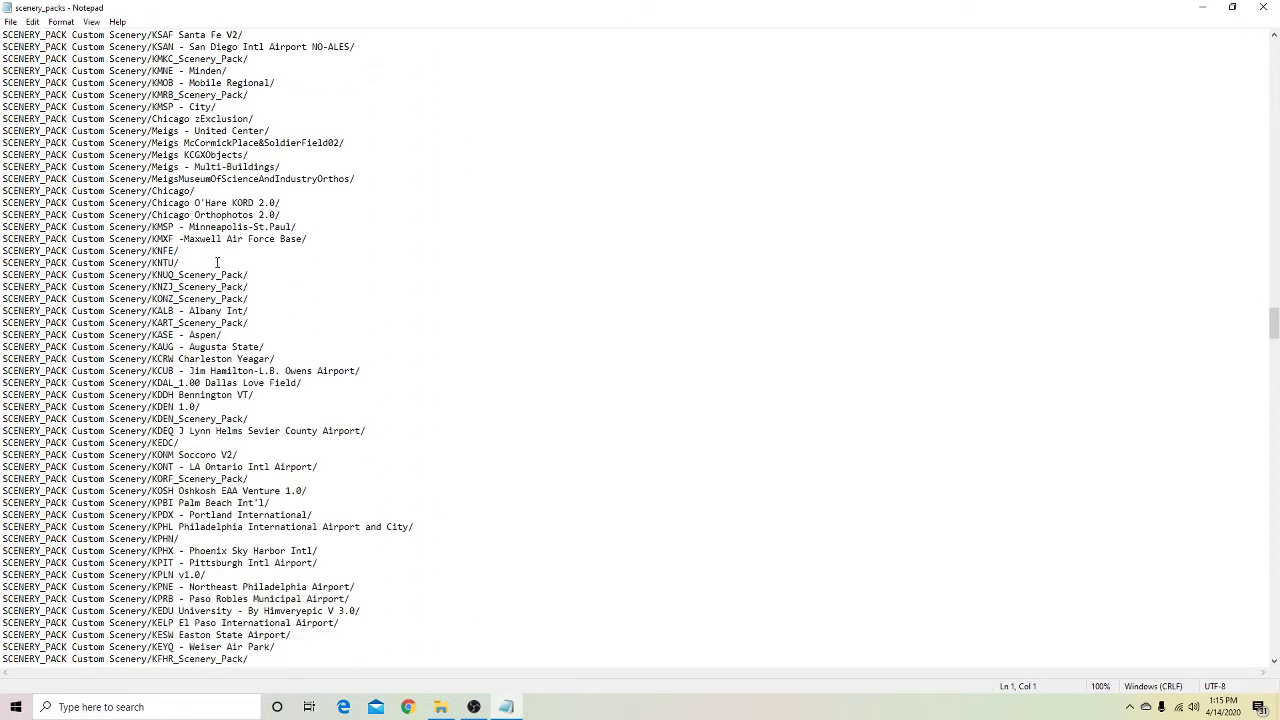
scroll(217, 262, "down", 13)
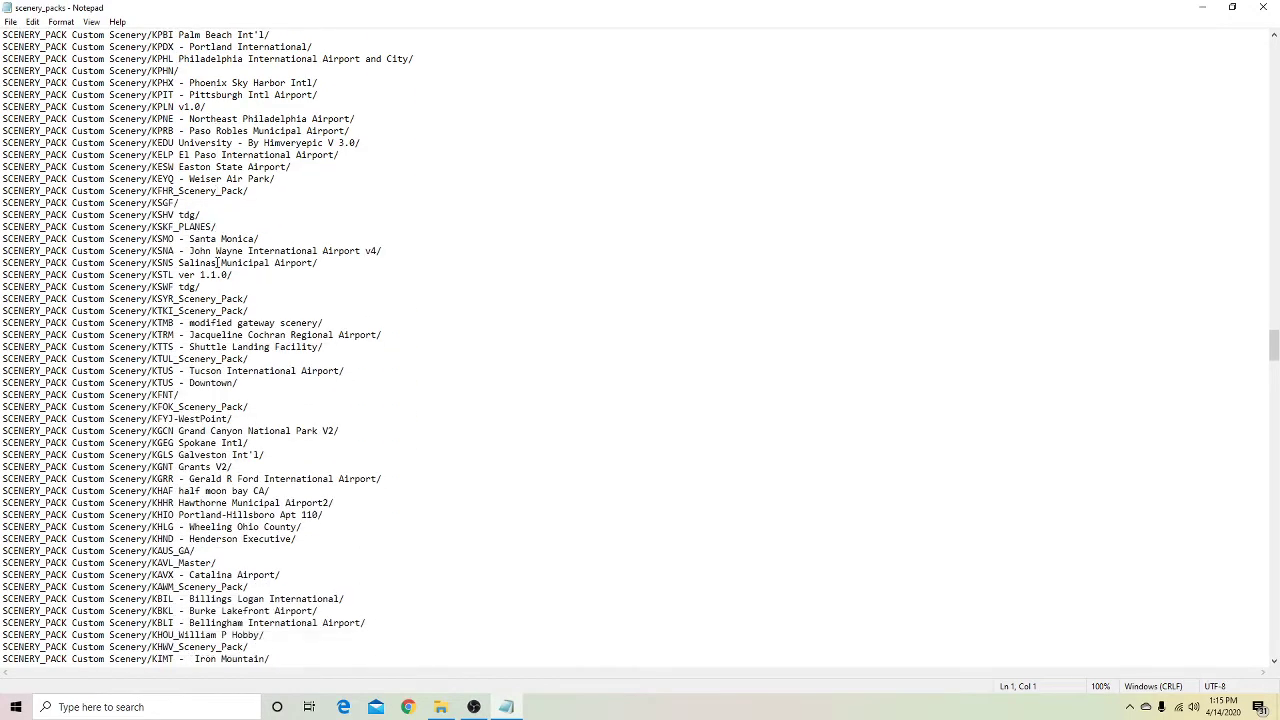
scroll(217, 262, "down", 18)
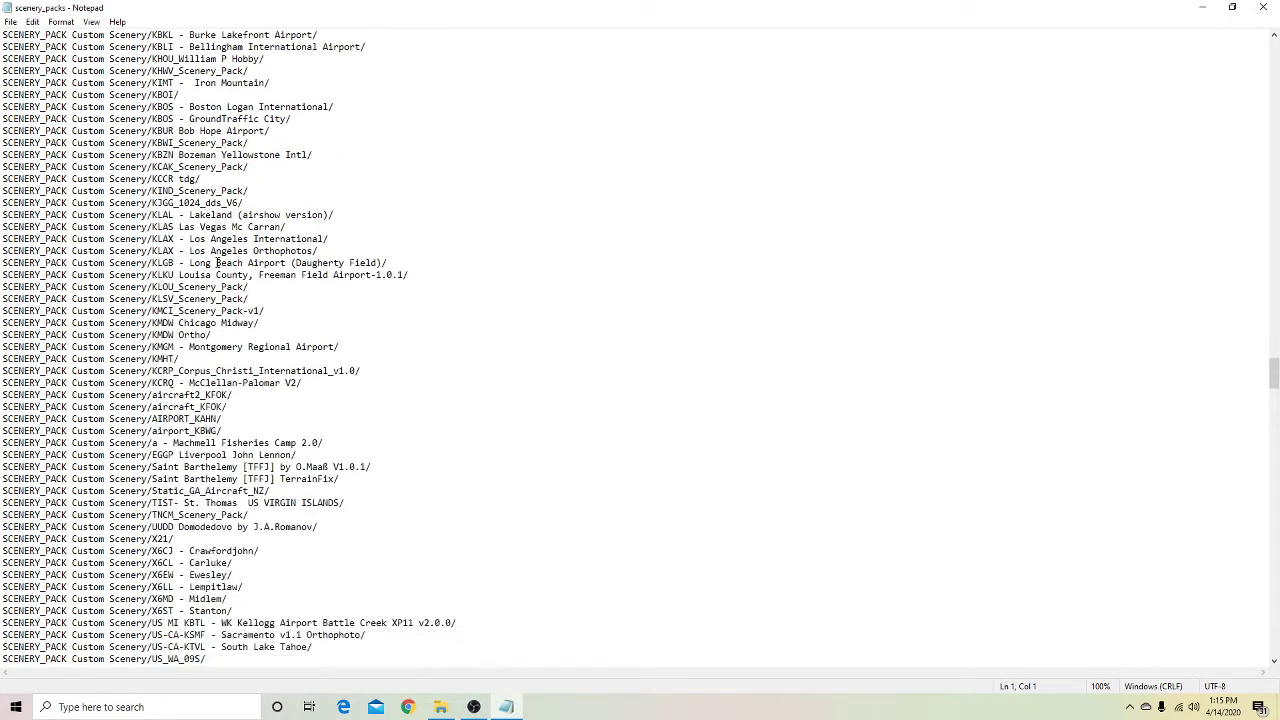
scroll(217, 262, "down", 20)
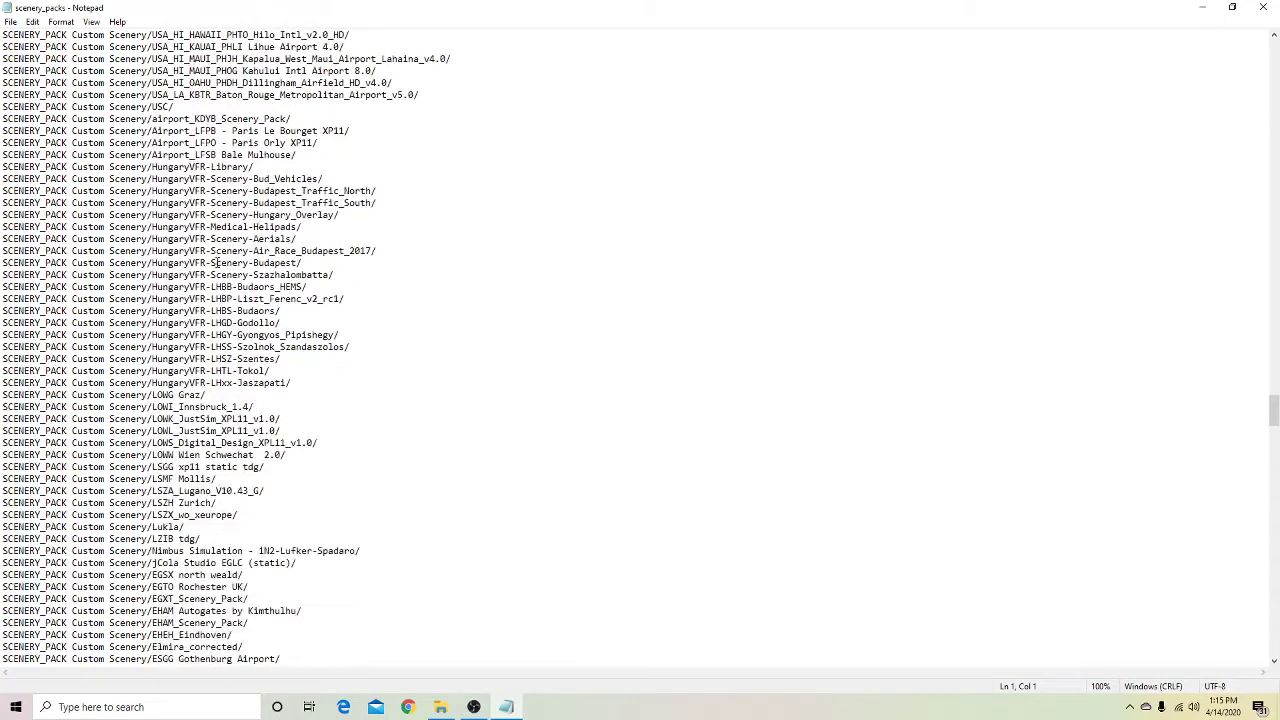
scroll(217, 262, "down", 5)
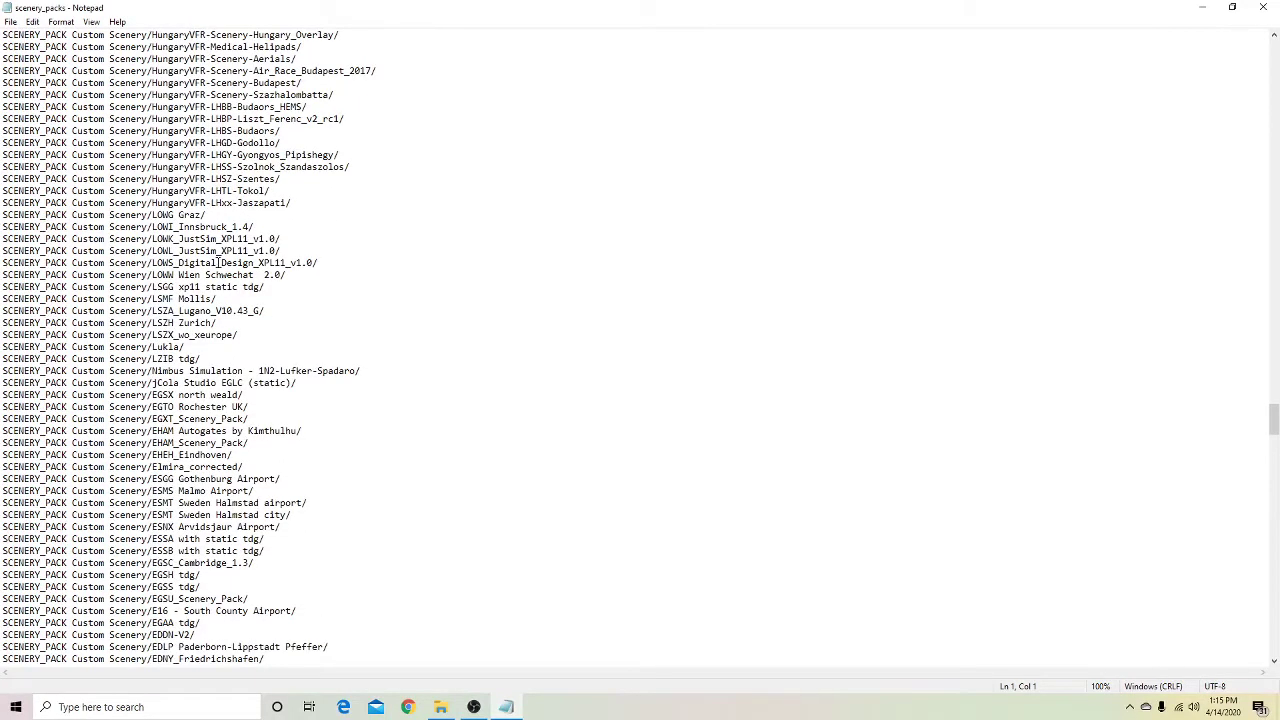
scroll(217, 262, "down", 3)
scroll(217, 262, "down", 6)
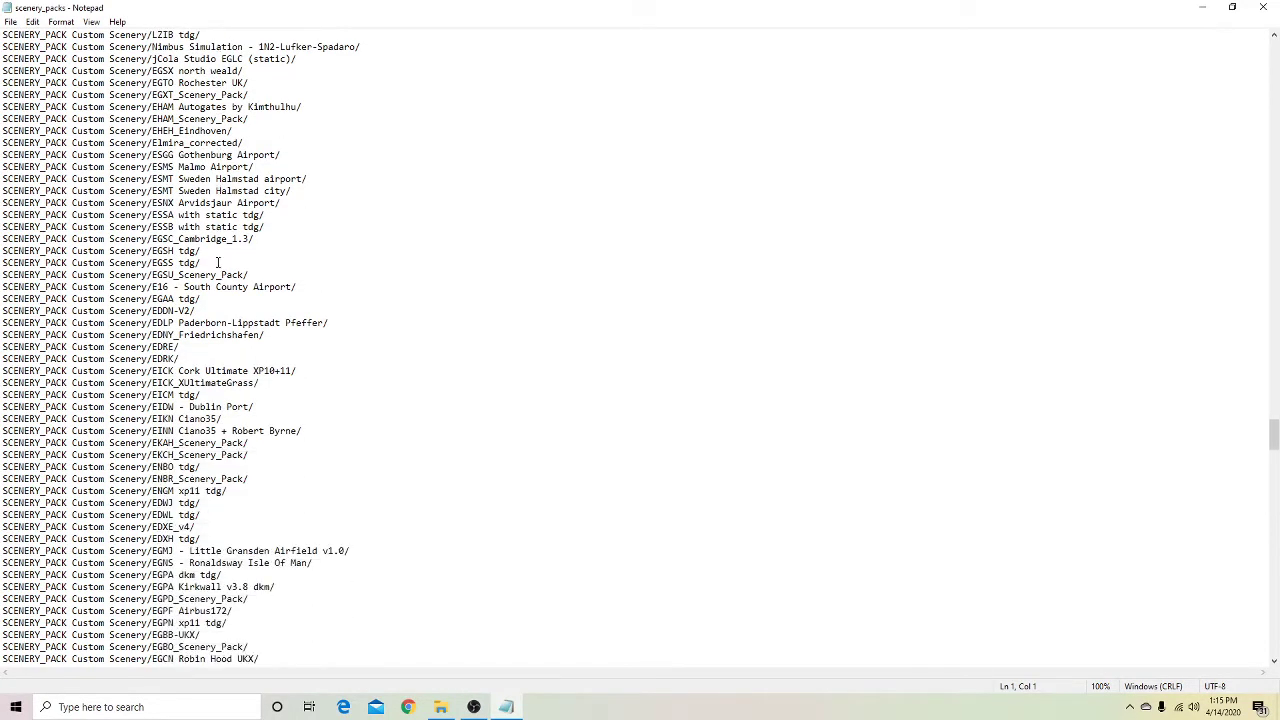
scroll(217, 262, "down", 12)
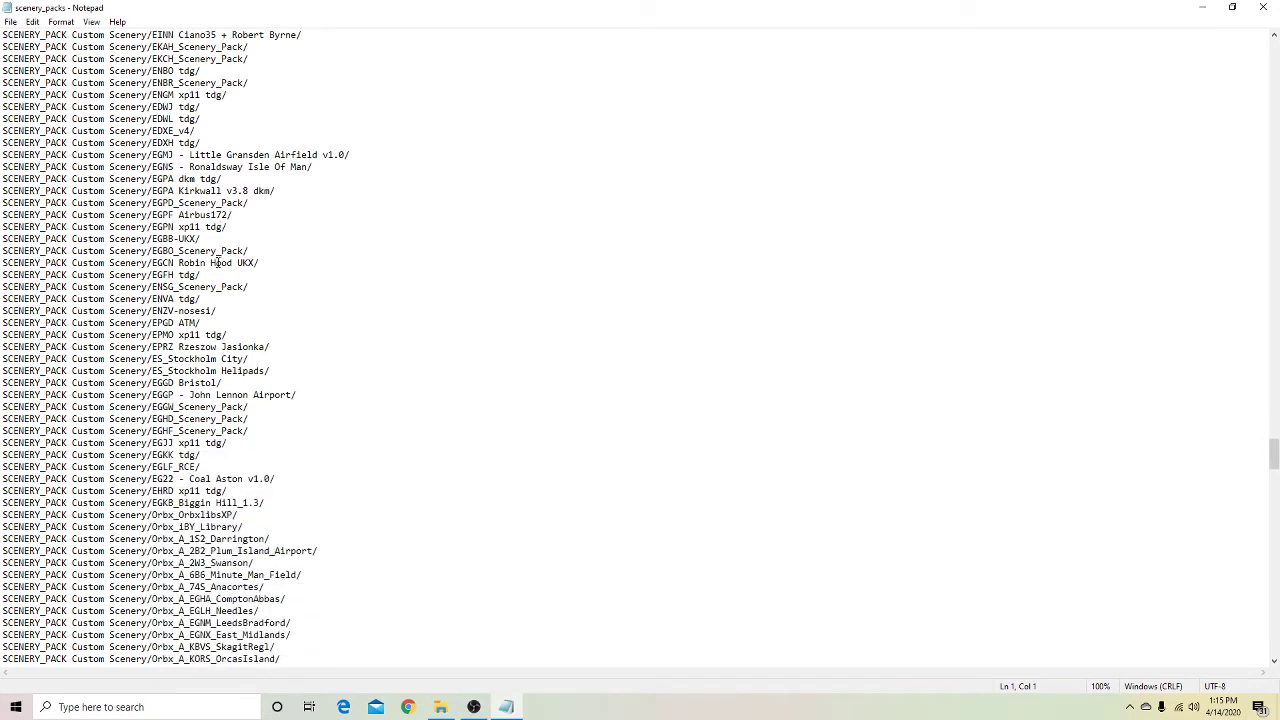
scroll(217, 262, "down", 3)
scroll(217, 262, "down", 2)
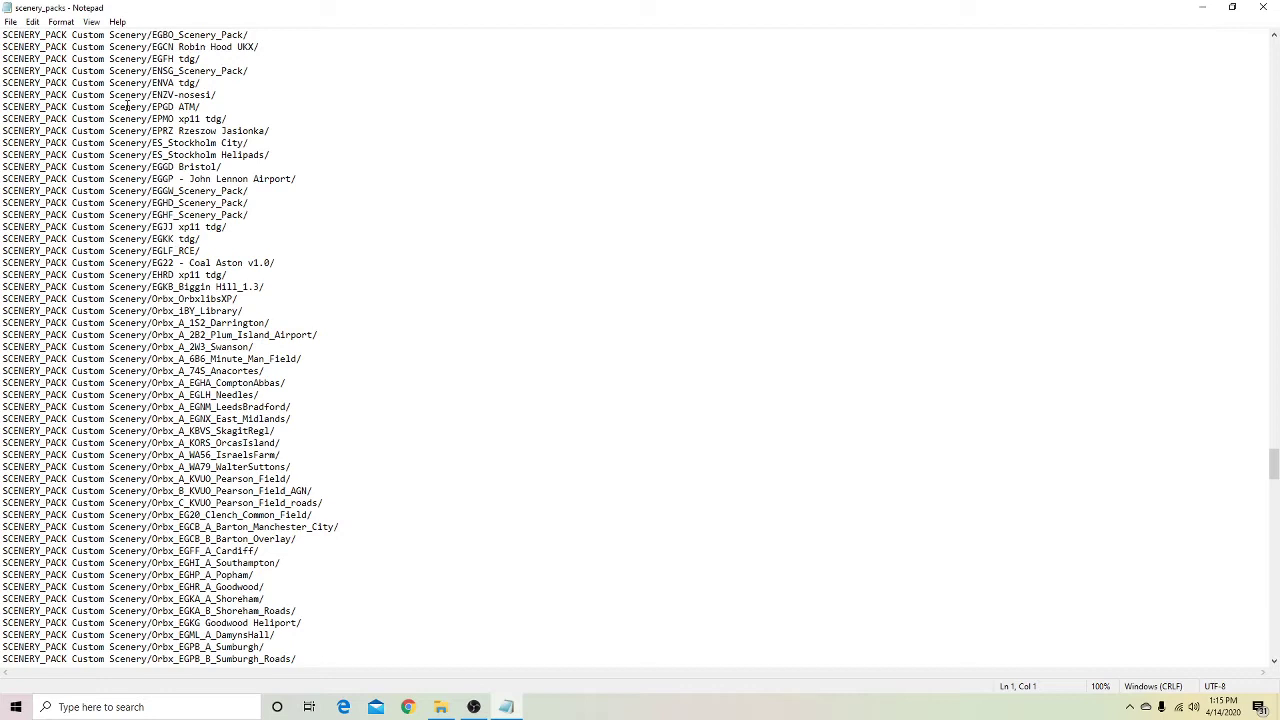
scroll(138, 115, "down", 1)
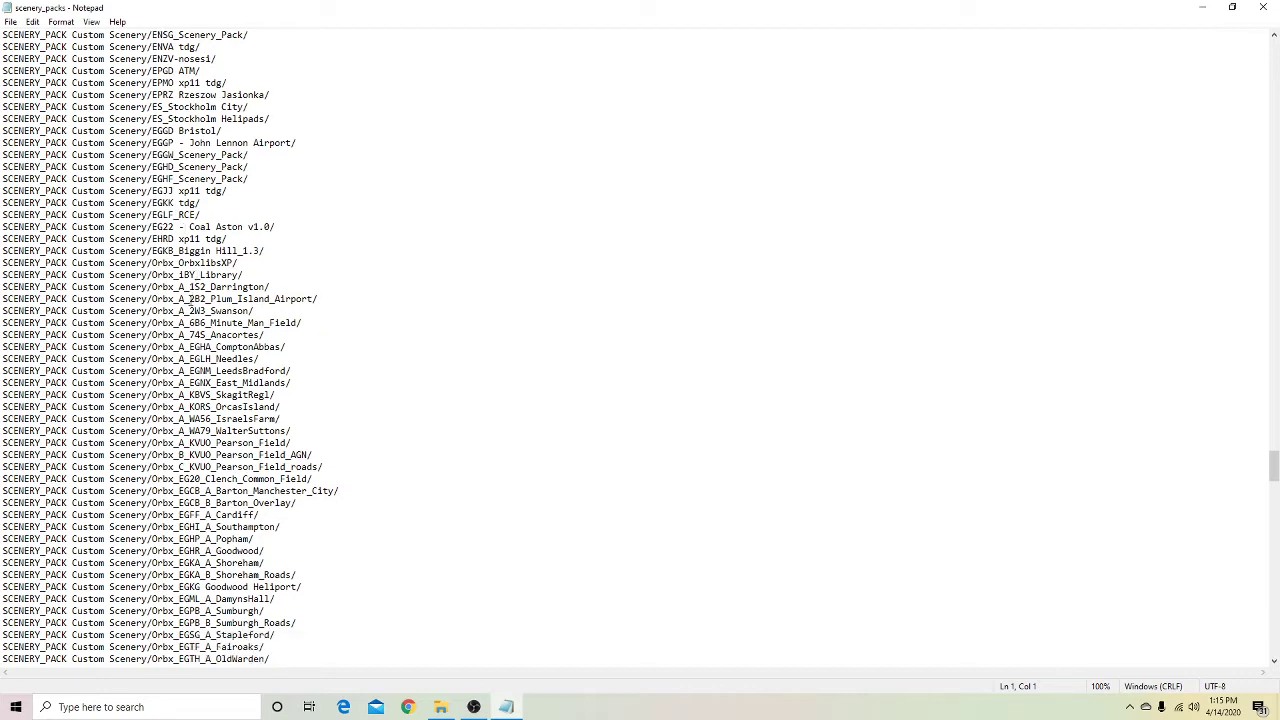
scroll(192, 290, "down", 8)
scroll(190, 298, "down", 5)
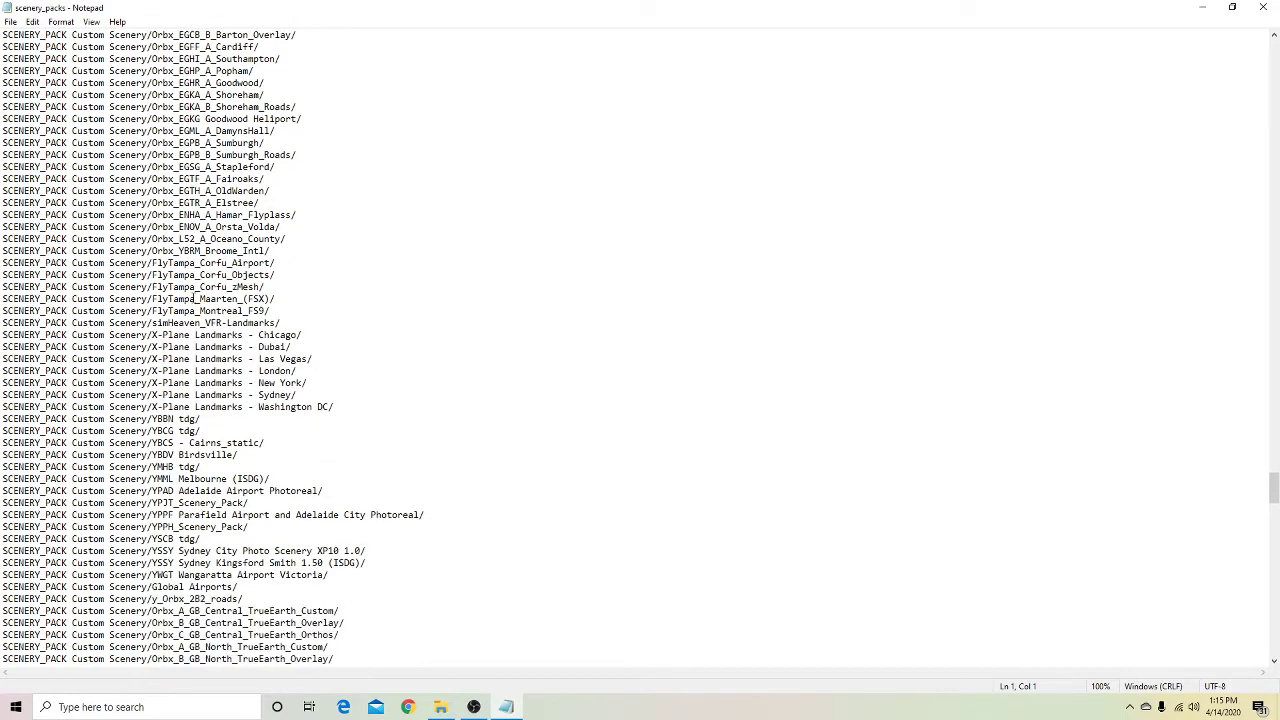
scroll(192, 298, "down", 2)
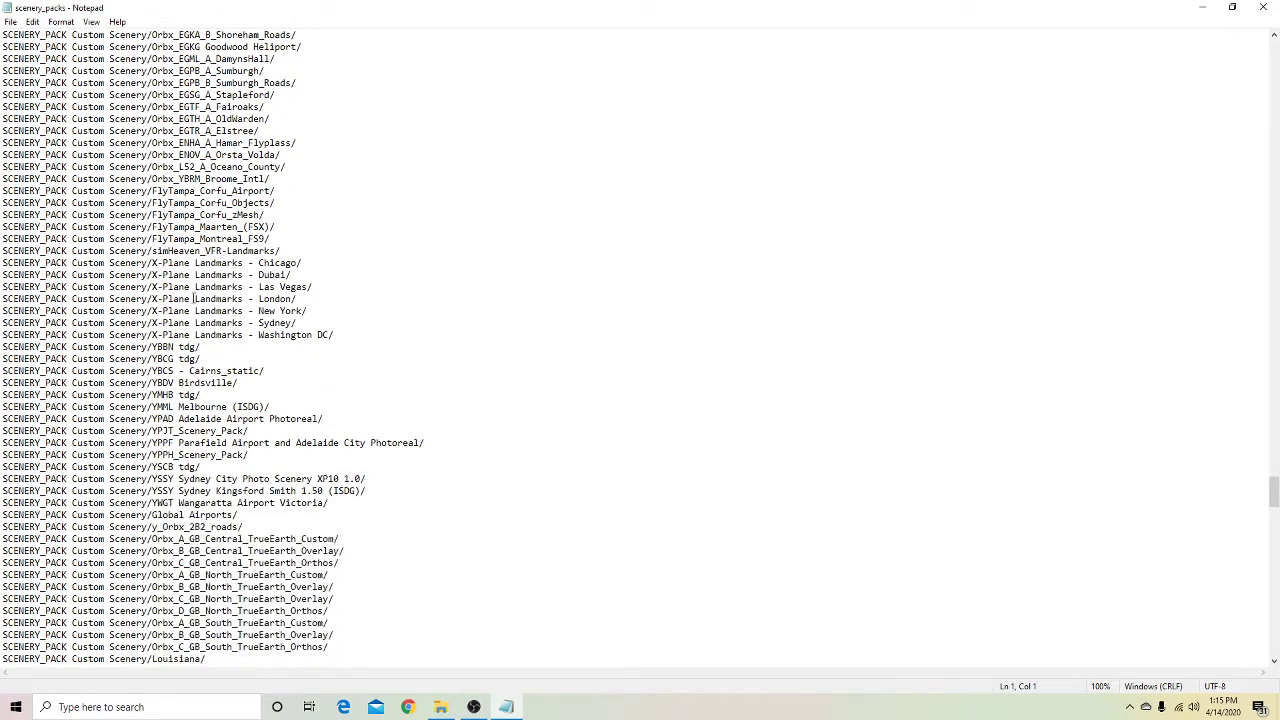
scroll(193, 298, "down", 5)
scroll(190, 298, "down", 1)
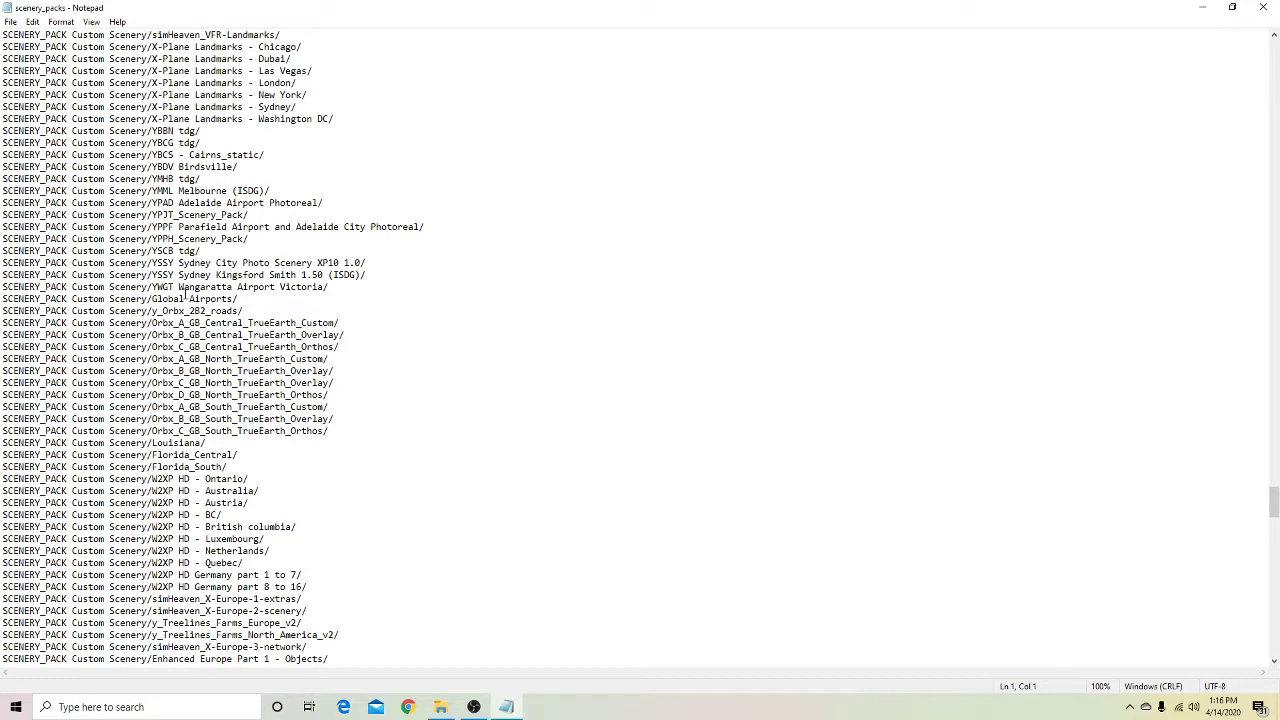
scroll(197, 298, "down", 1)
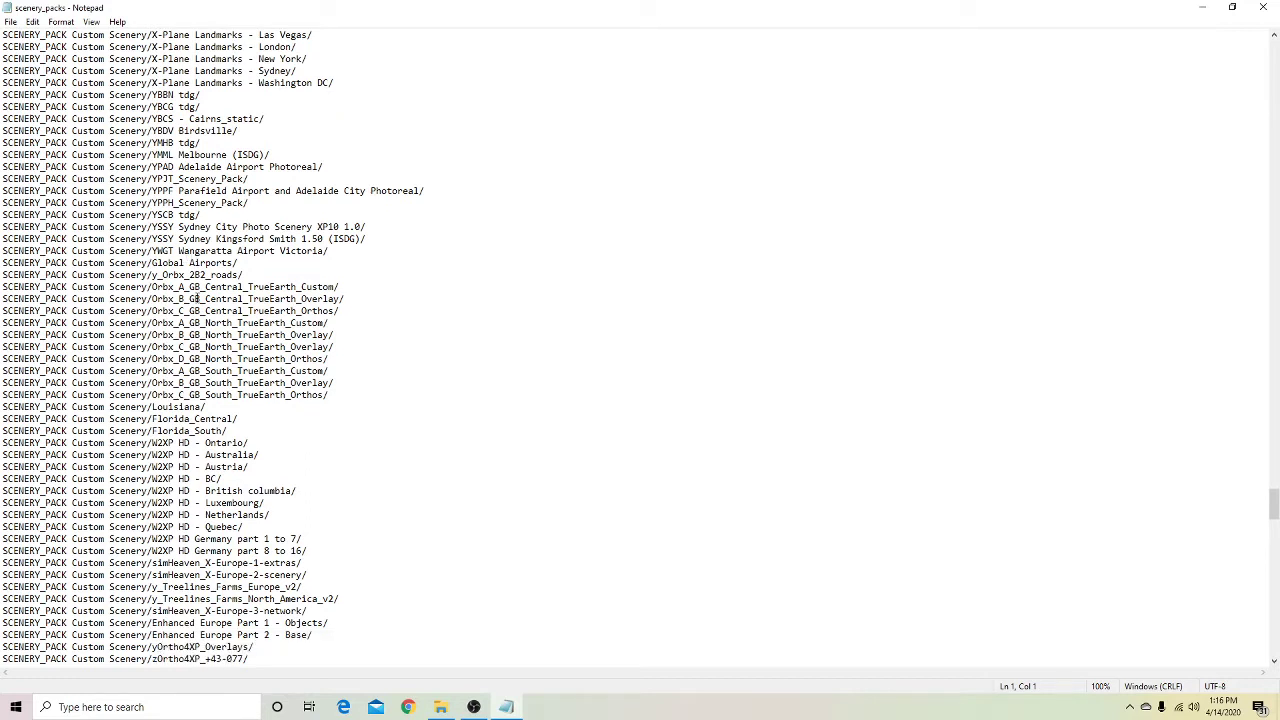
scroll(197, 298, "down", 1)
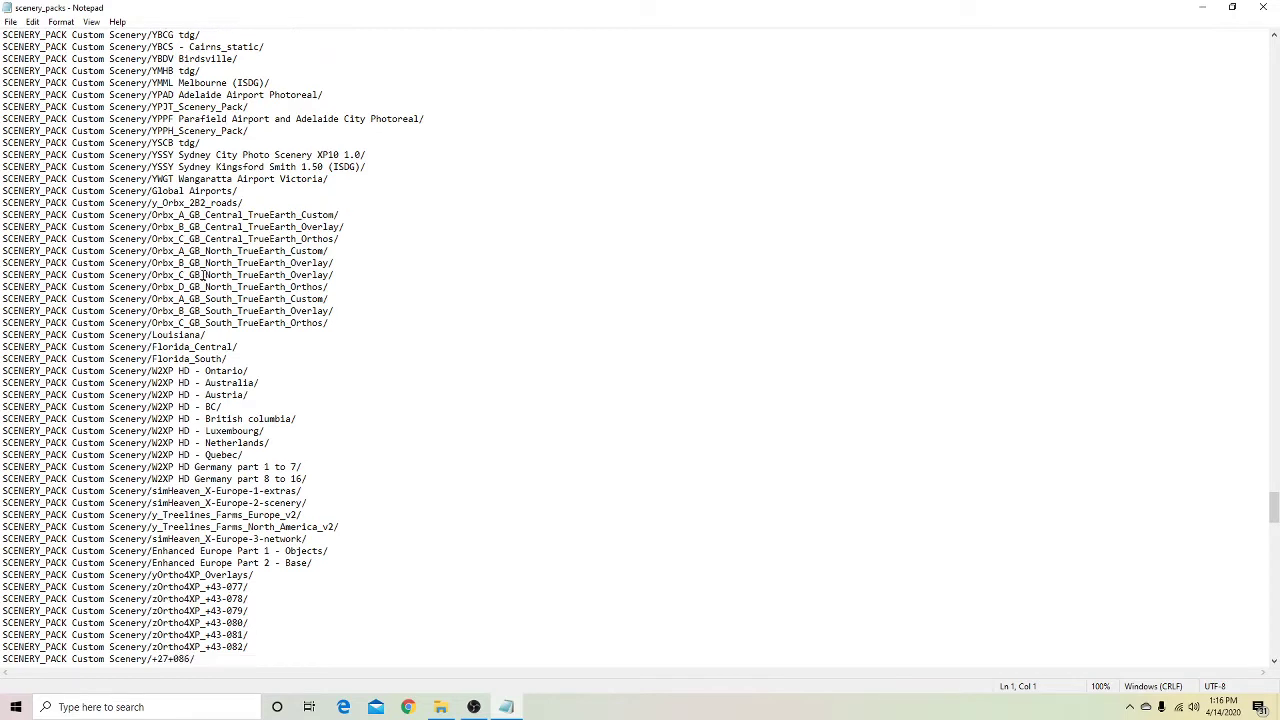
scroll(203, 274, "down", 4)
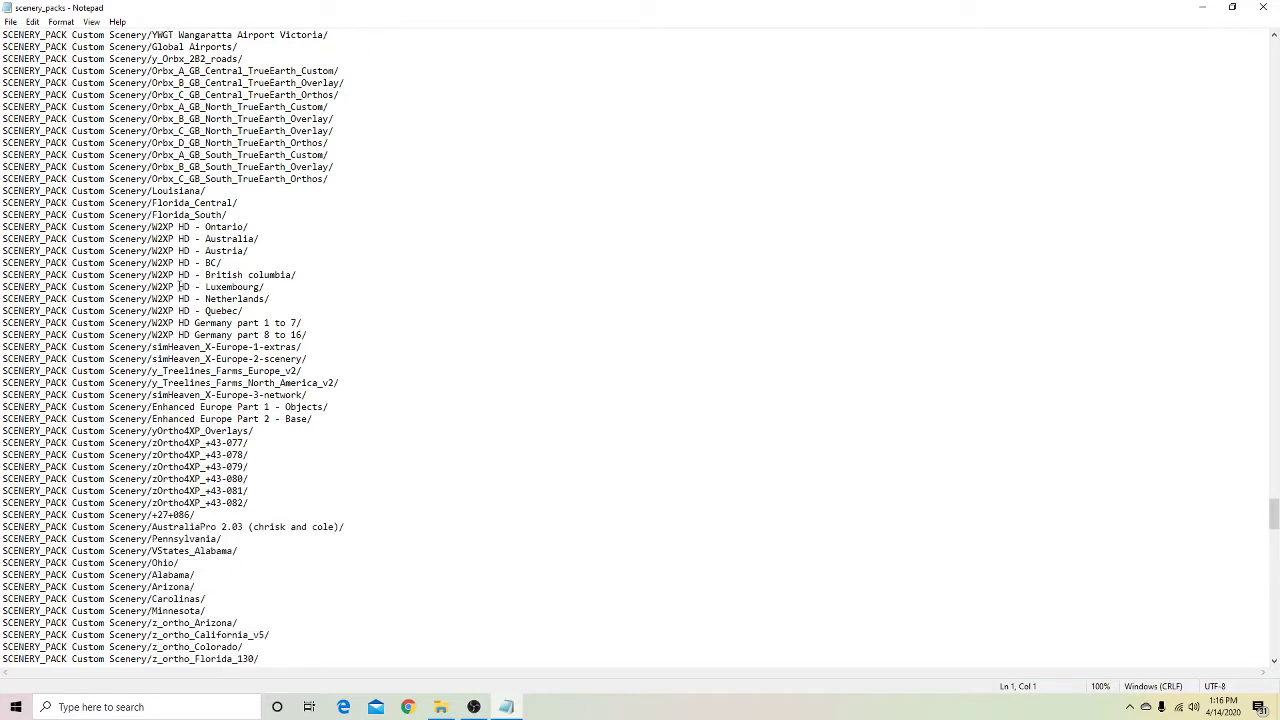
scroll(181, 287, "down", 6)
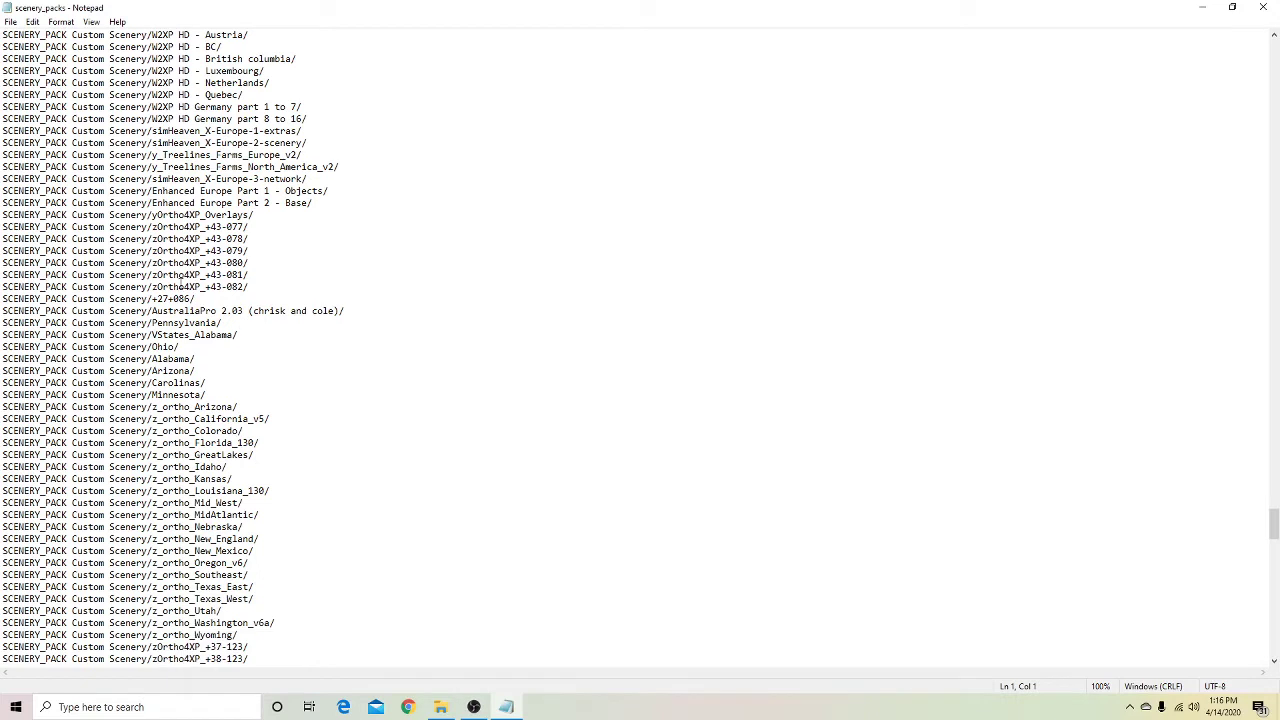
scroll(181, 287, "down", 7)
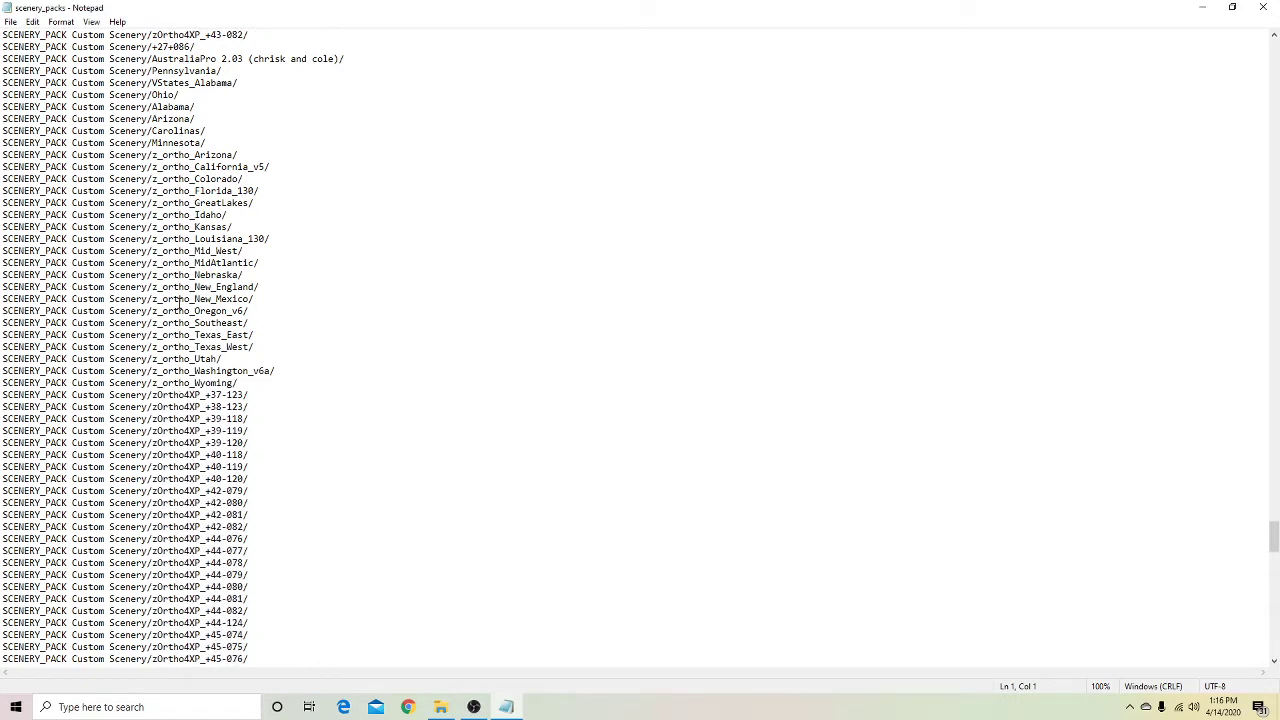
scroll(180, 302, "down", 13)
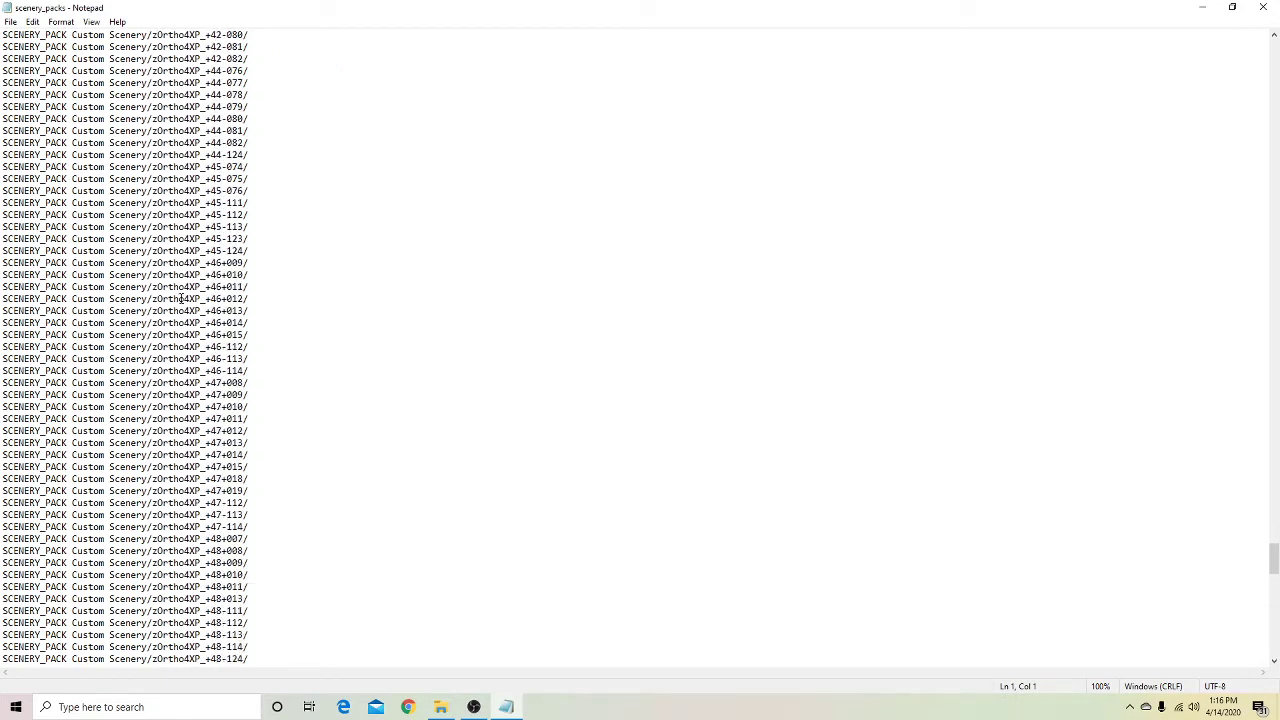
scroll(181, 298, "down", 19)
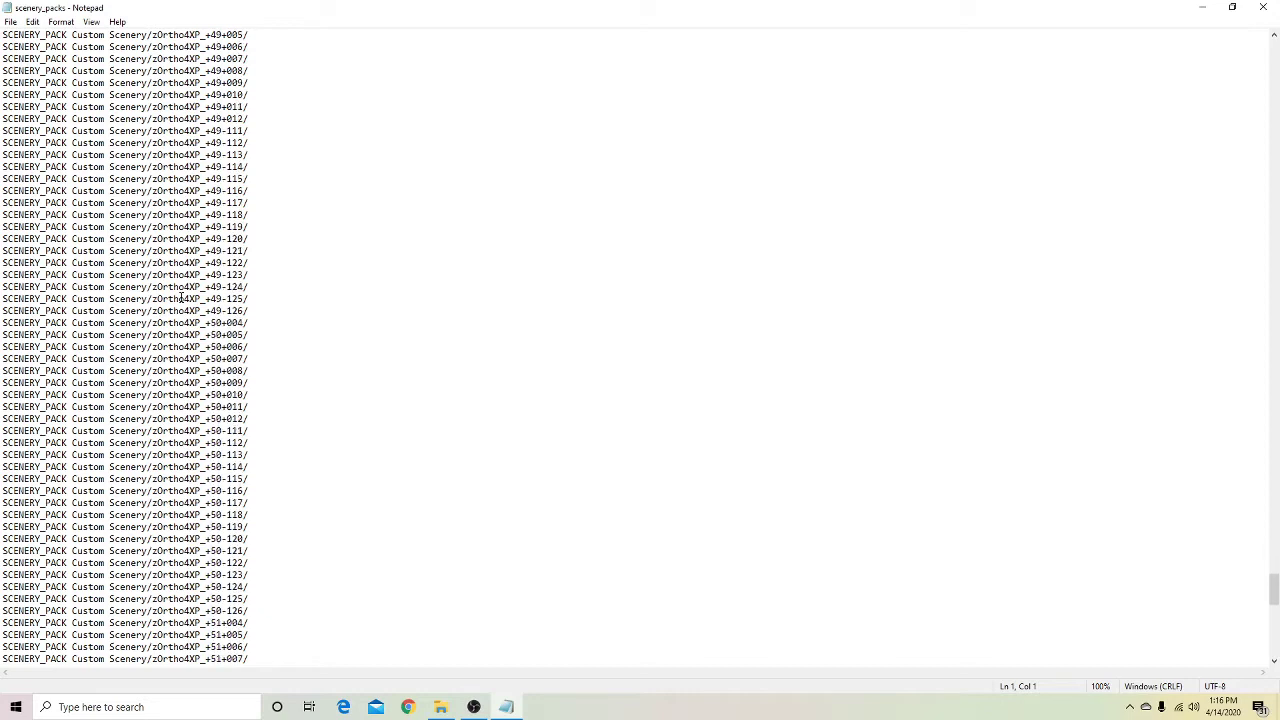
scroll(181, 298, "down", 20)
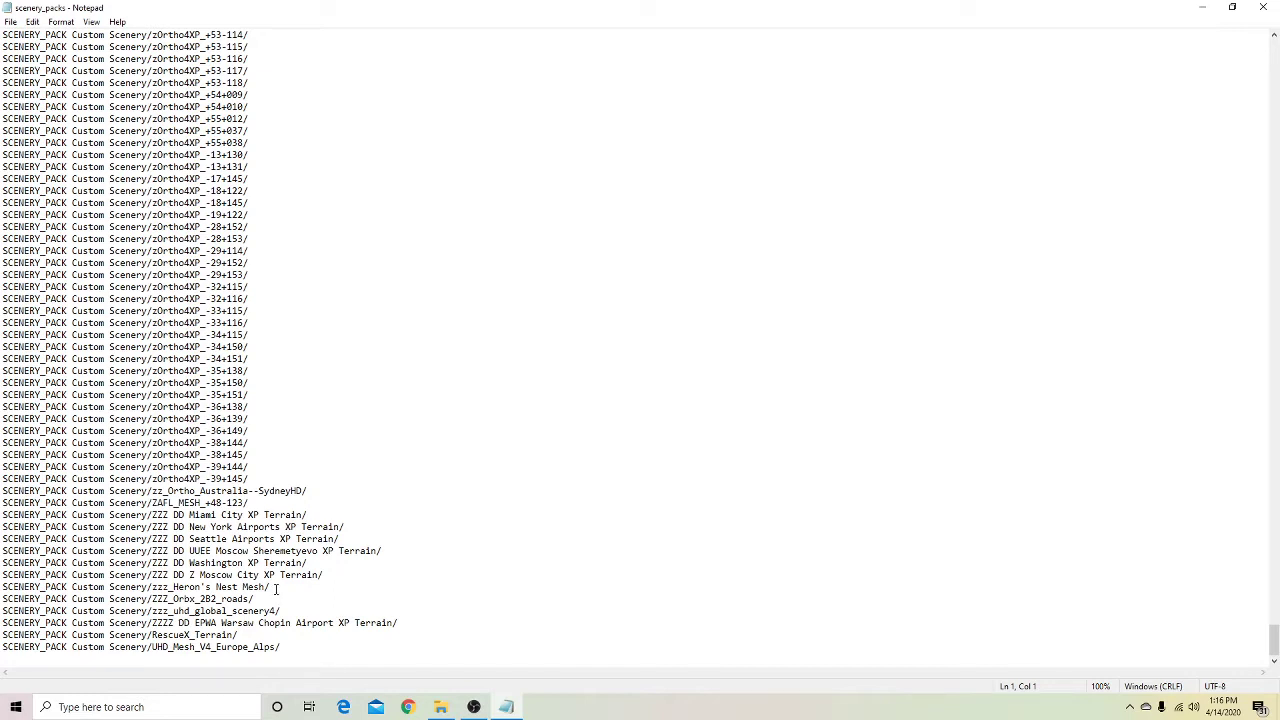
scroll(280, 560, "up", 15)
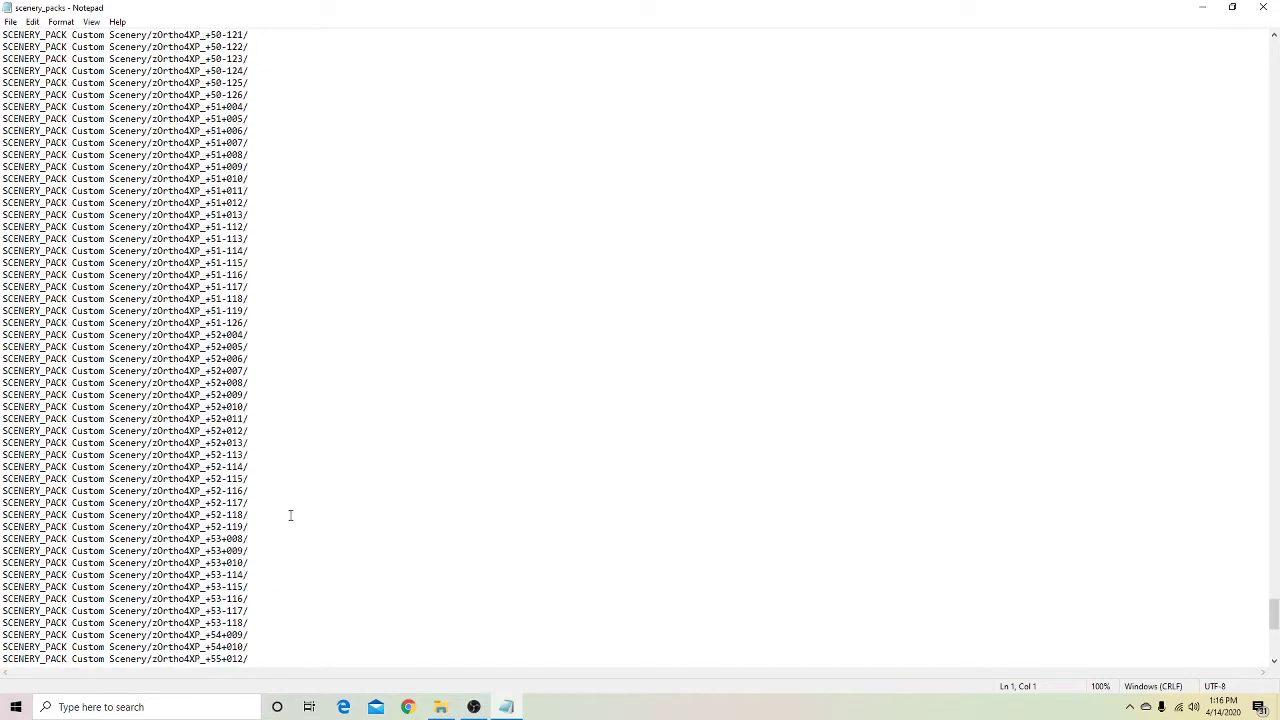
scroll(290, 515, "up", 17)
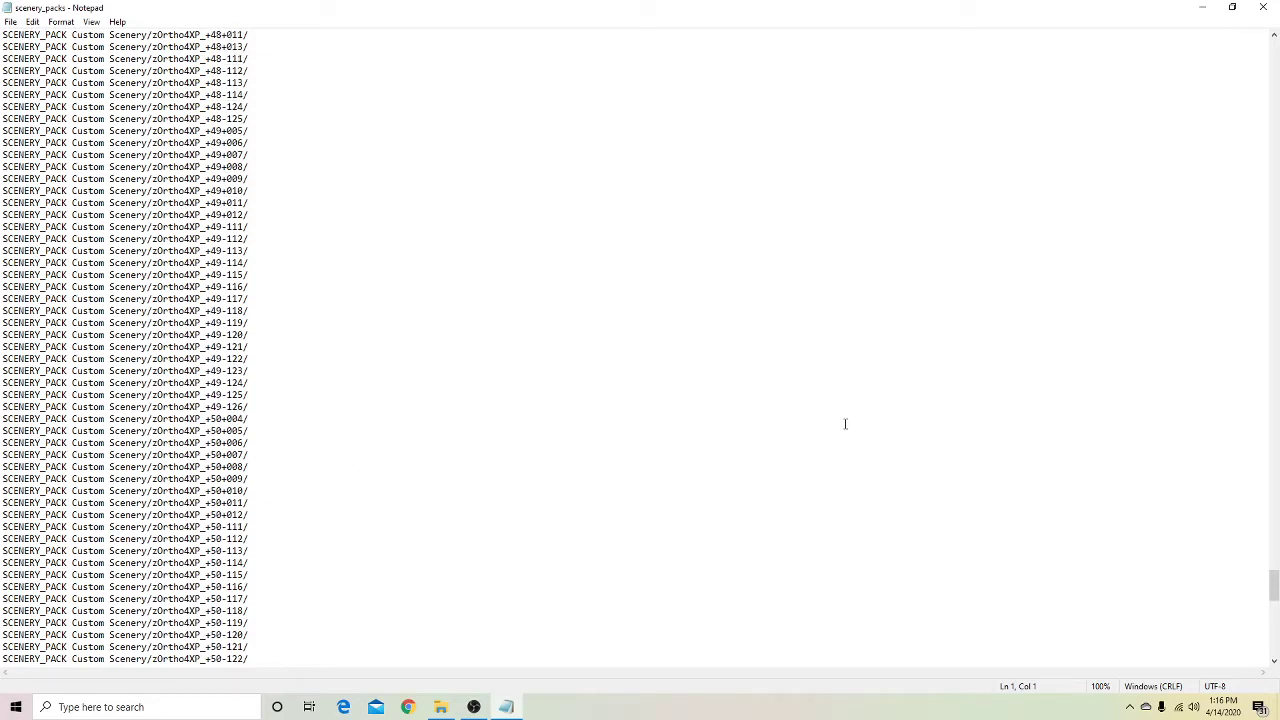
left_click_drag(1274, 585, 1247, 190)
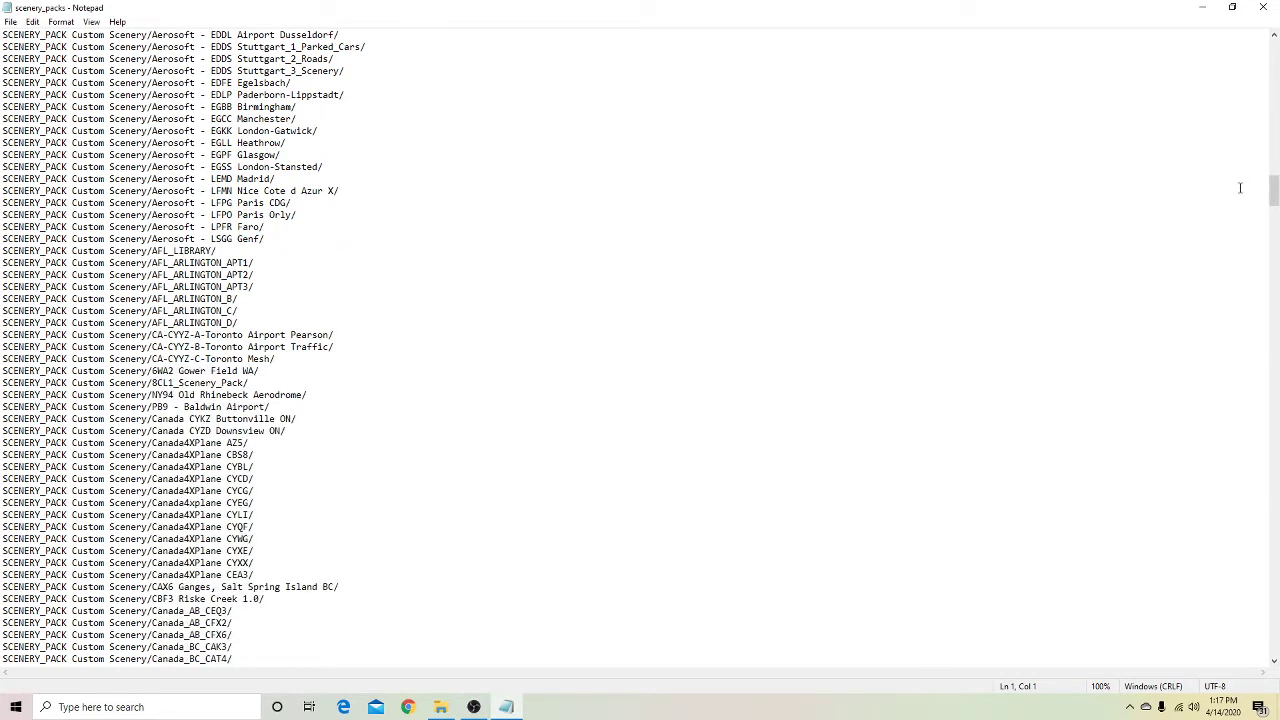
scroll(1240, 185, "down", 9)
scroll(1236, 188, "down", 1)
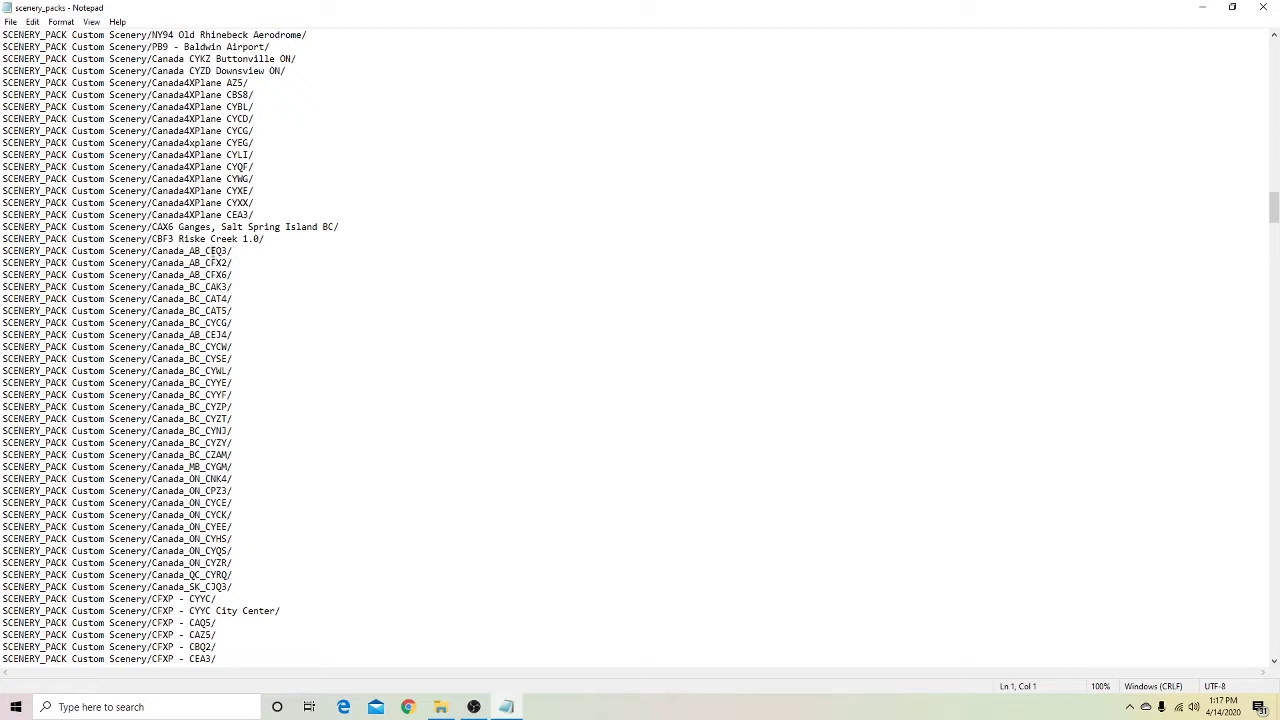
Step: Cut the Canada_AB_CEQ3 line and paste it on a new line below Canada_BC_CYYE
left_click(240, 252)
left_click_drag(240, 252, 4, 252)
key("ctrl+c")
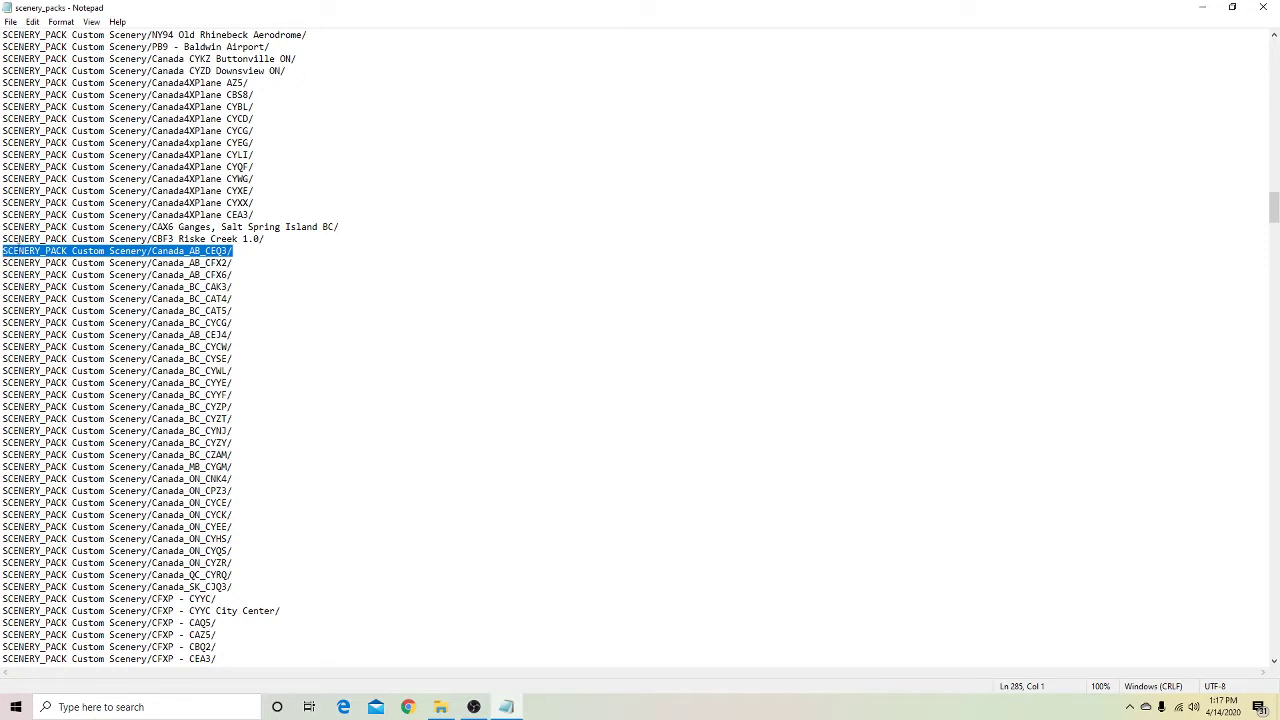
right_click(18, 256)
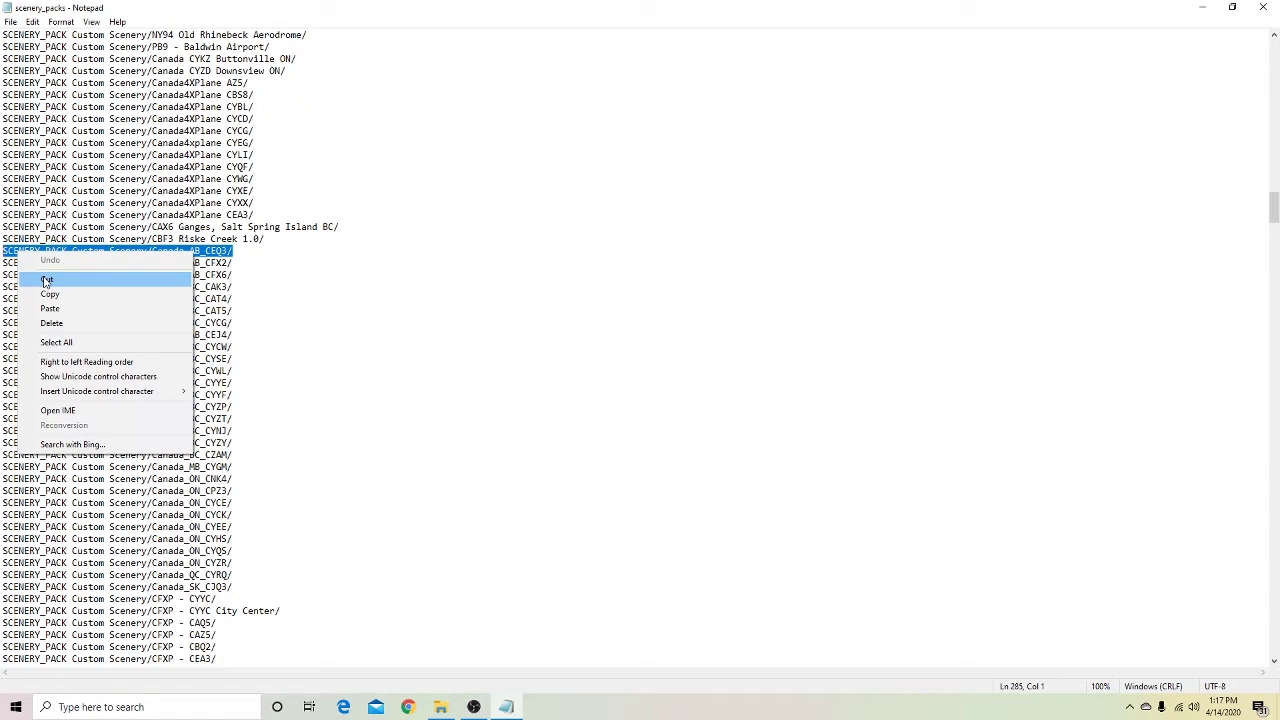
left_click(46, 282)
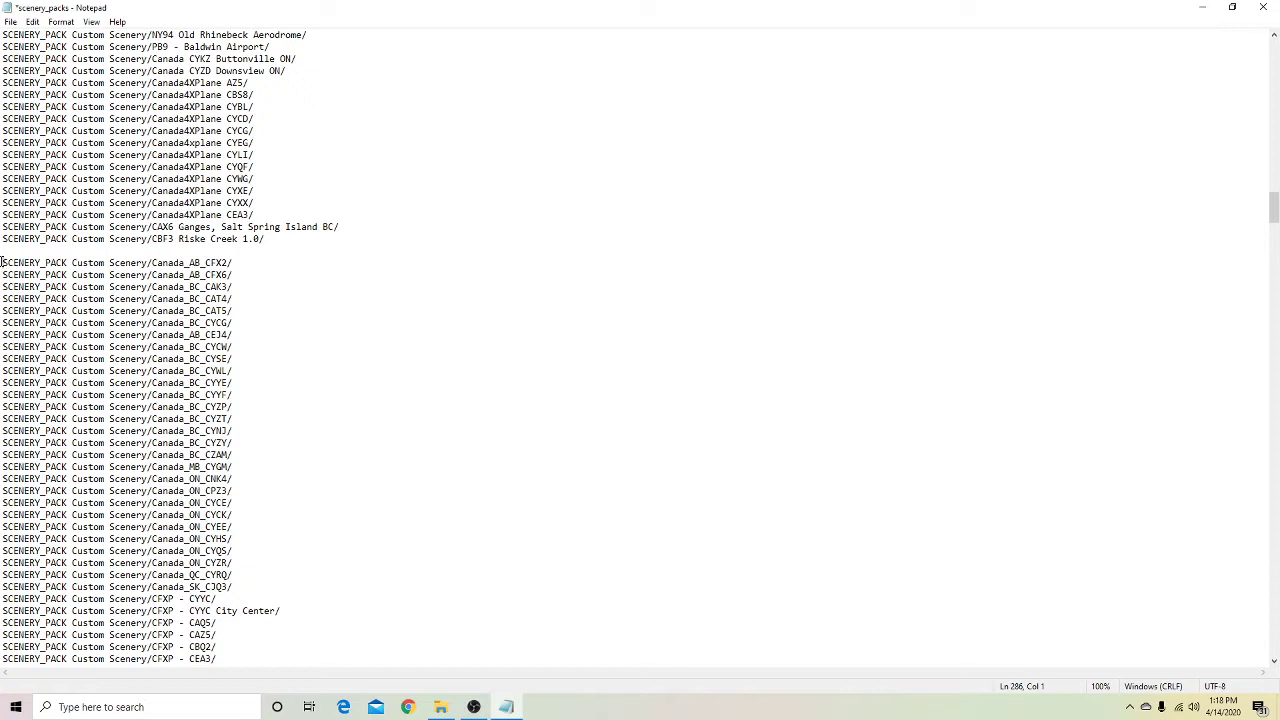
key("BackSpace")
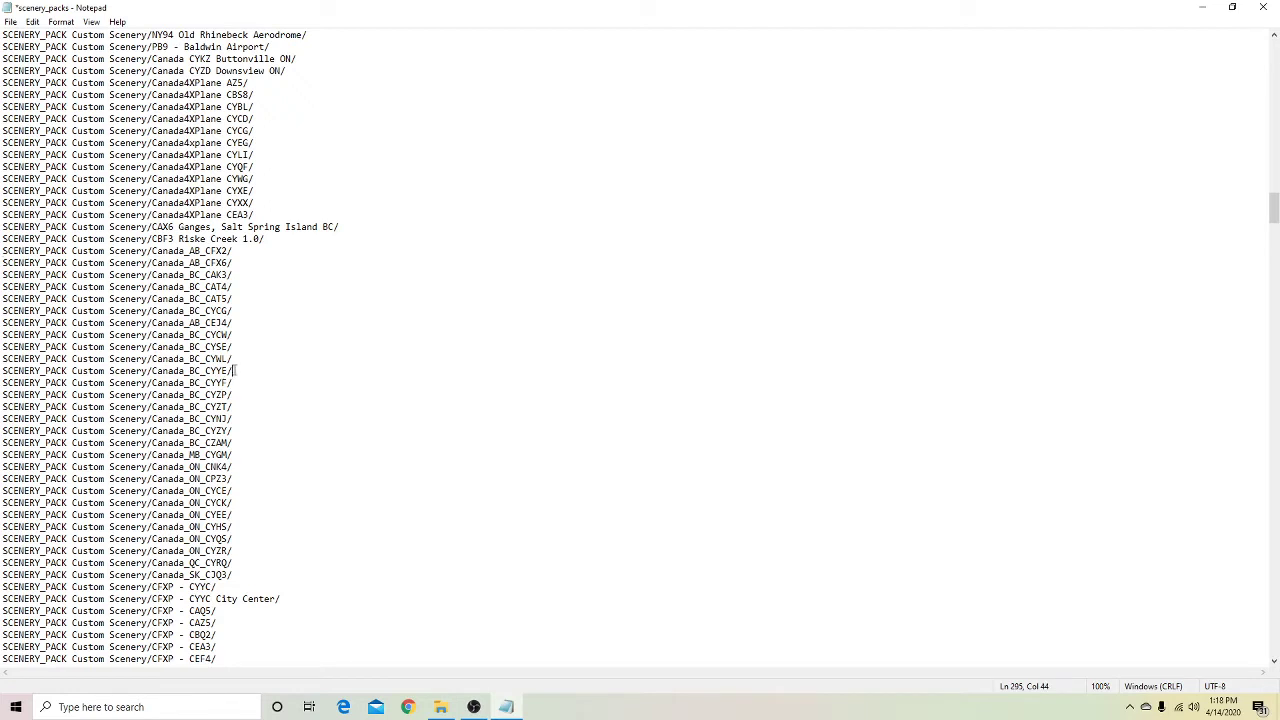
key("Return")
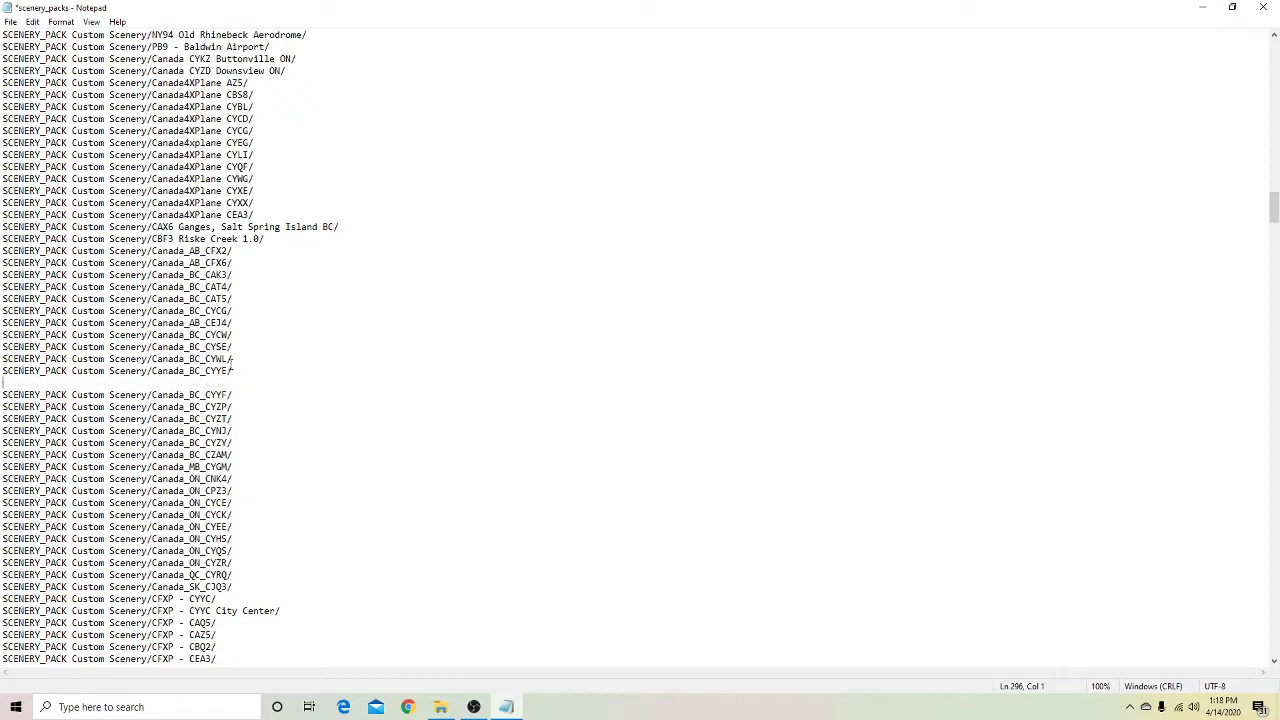
right_click(28, 385)
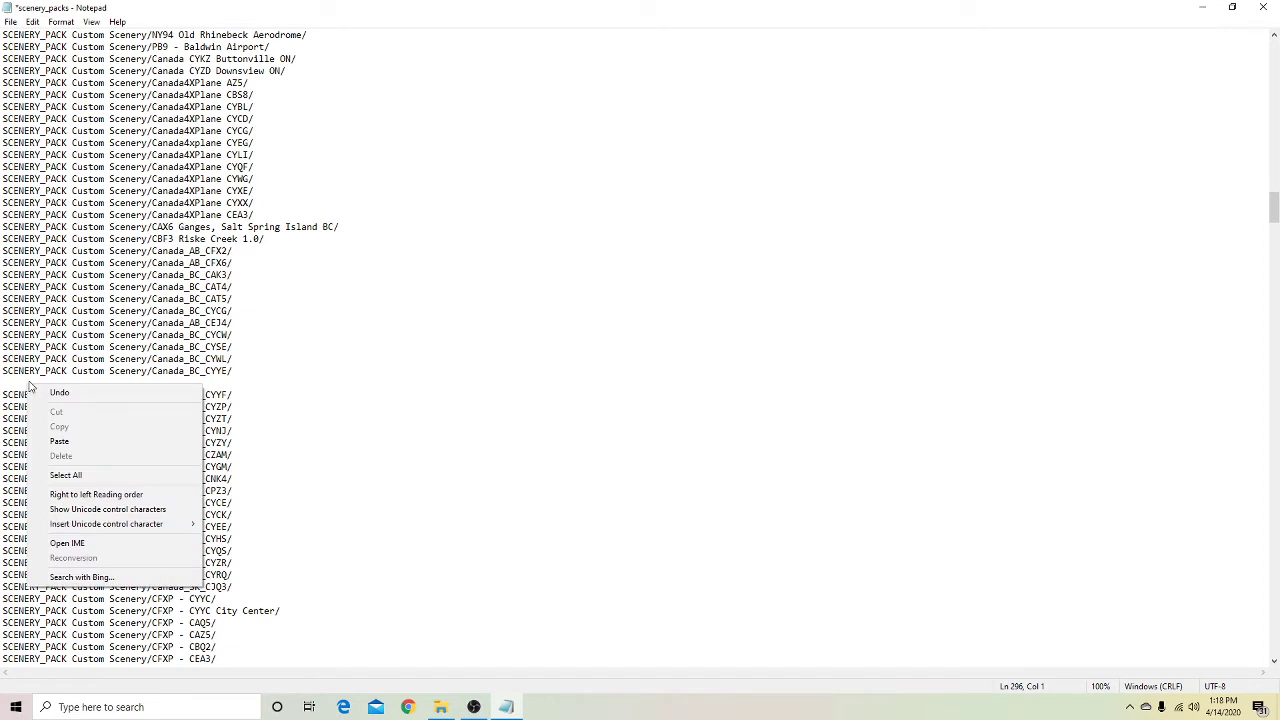
left_click(57, 442)
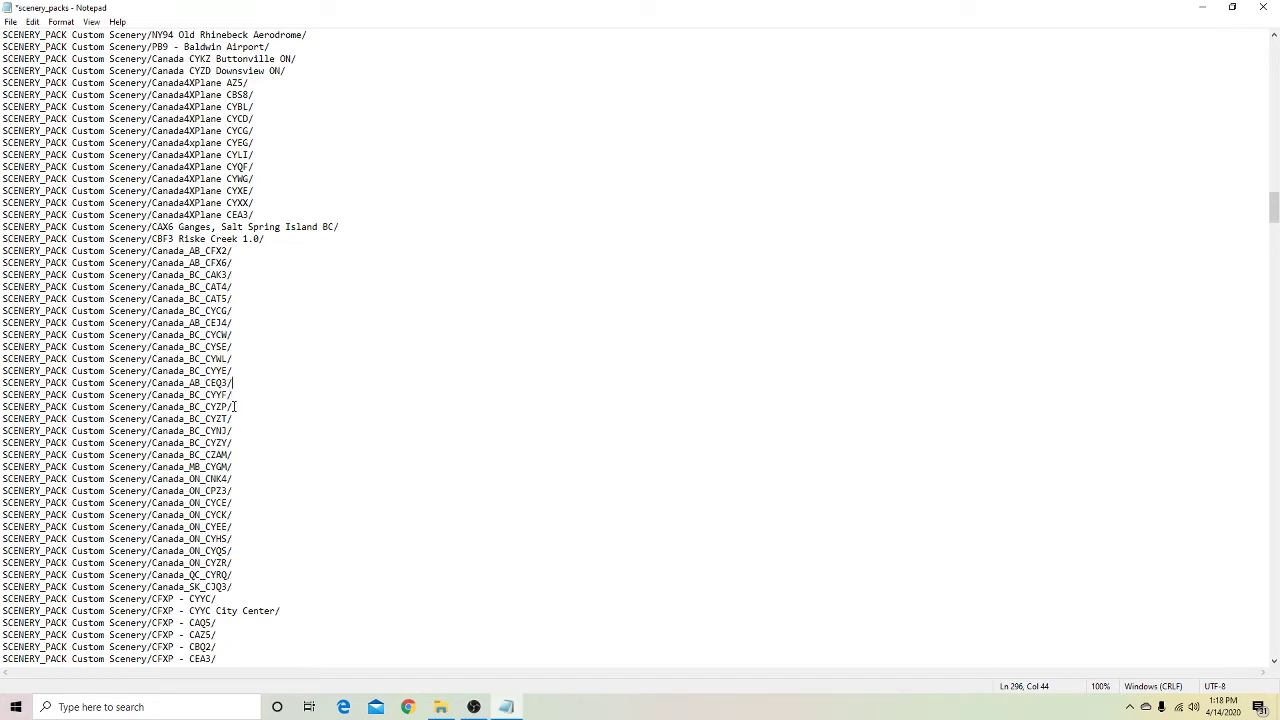
Step: Cut the Canada_BC_CYZP line and paste it on a new line after Canada_ON_CYCE
left_click_drag(235, 407, 4, 407)
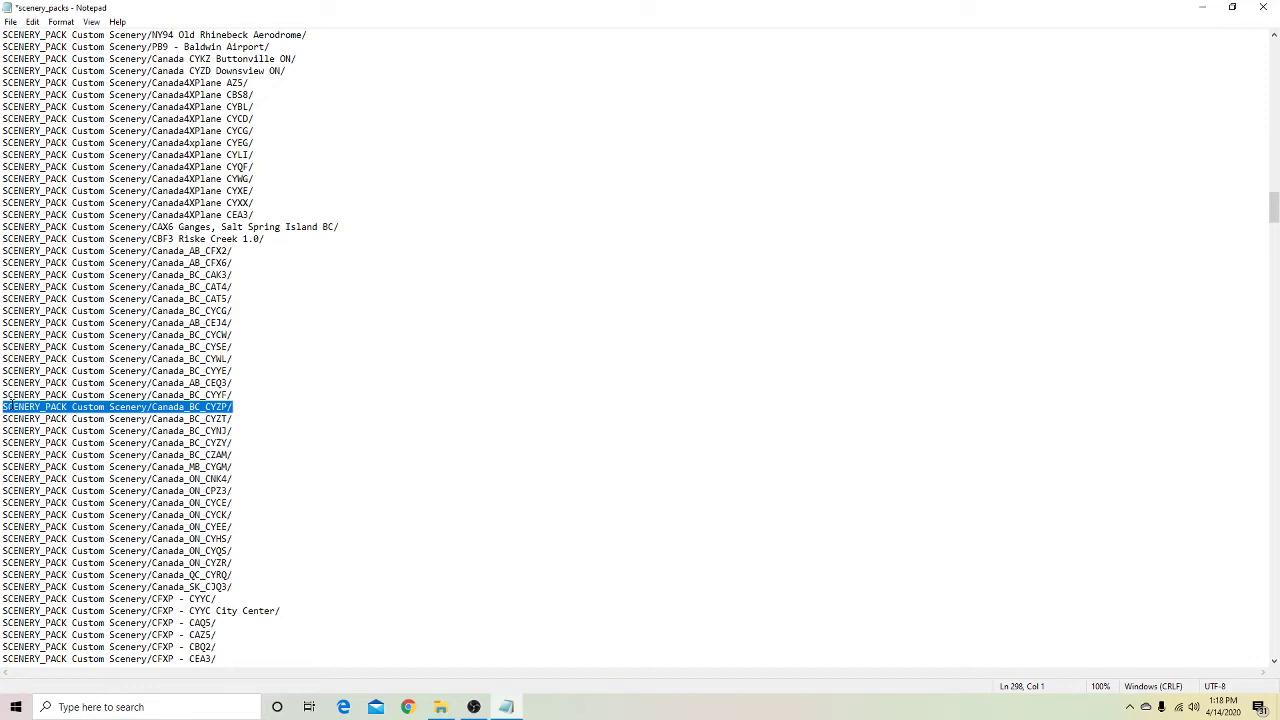
right_click(9, 402)
left_click(40, 430)
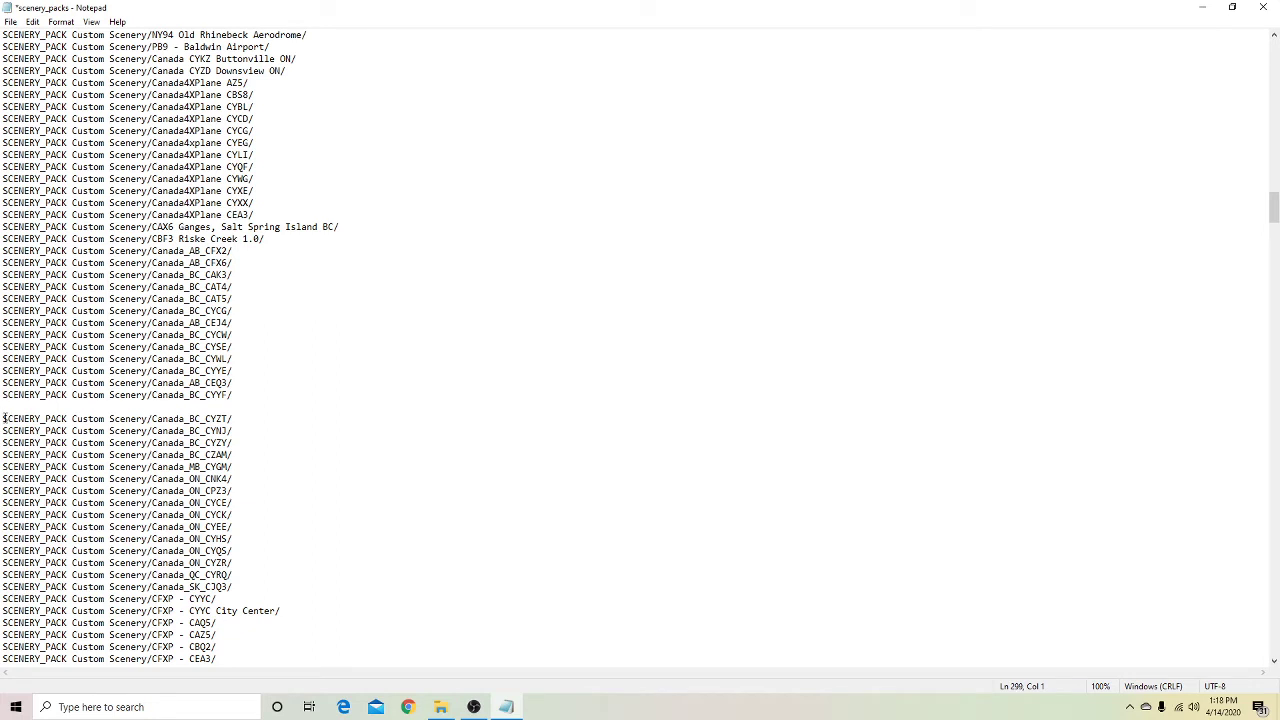
key("BackSpace")
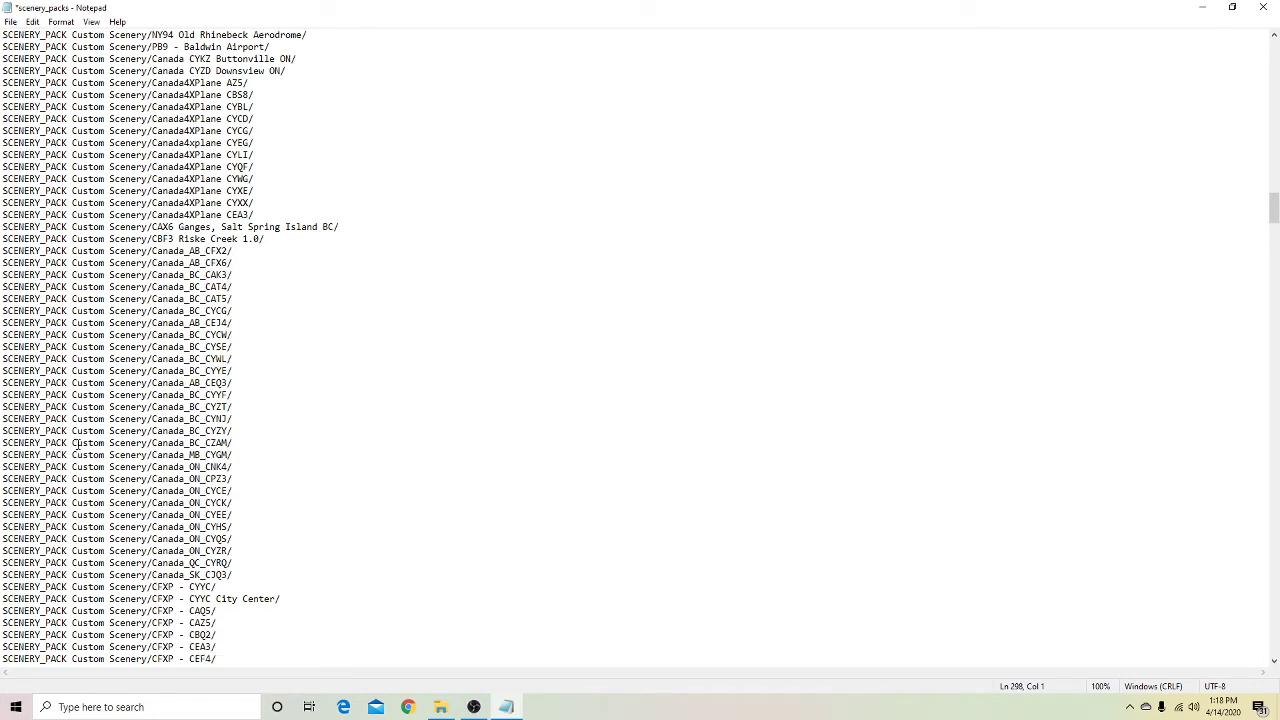
left_click(234, 491)
key("Return")
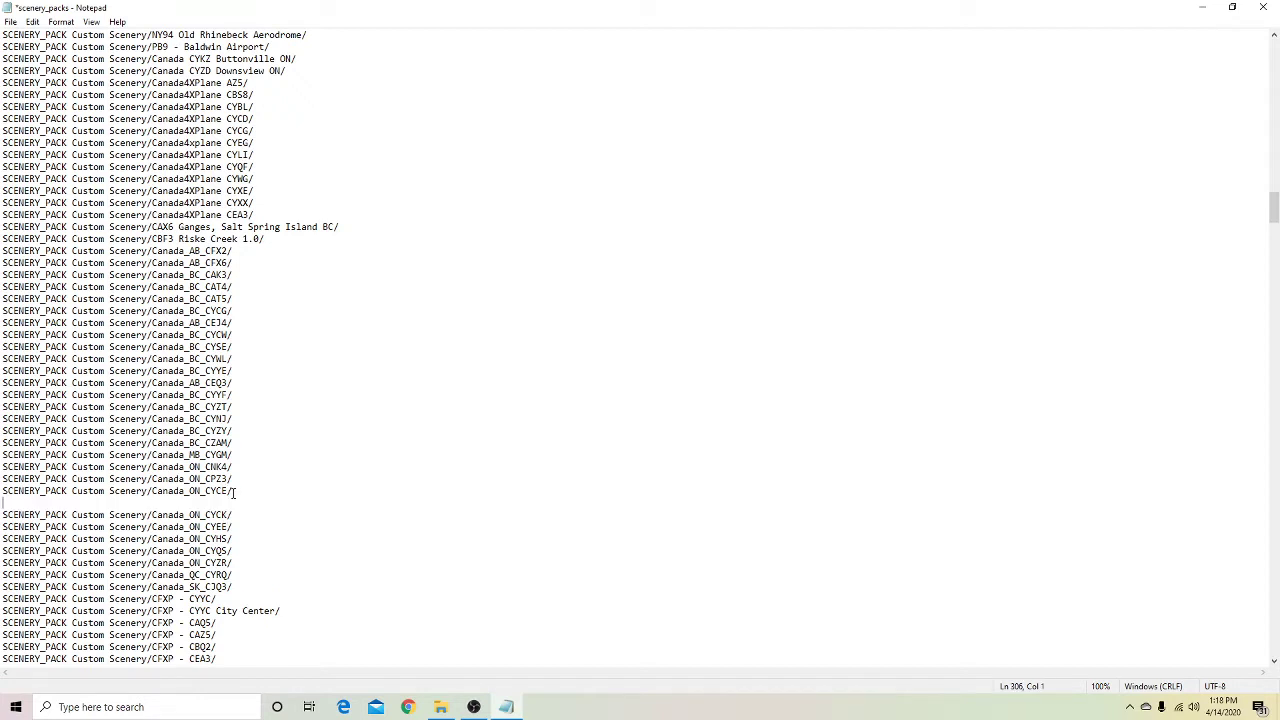
right_click(214, 502)
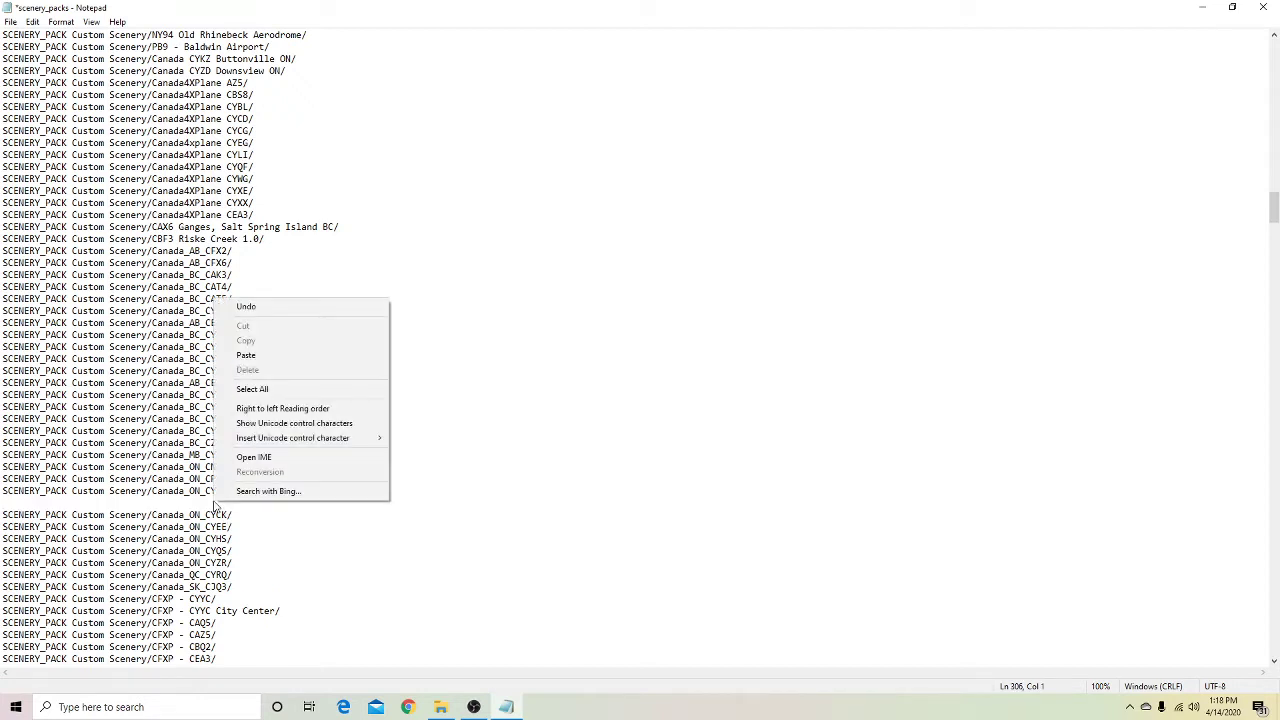
left_click(244, 358)
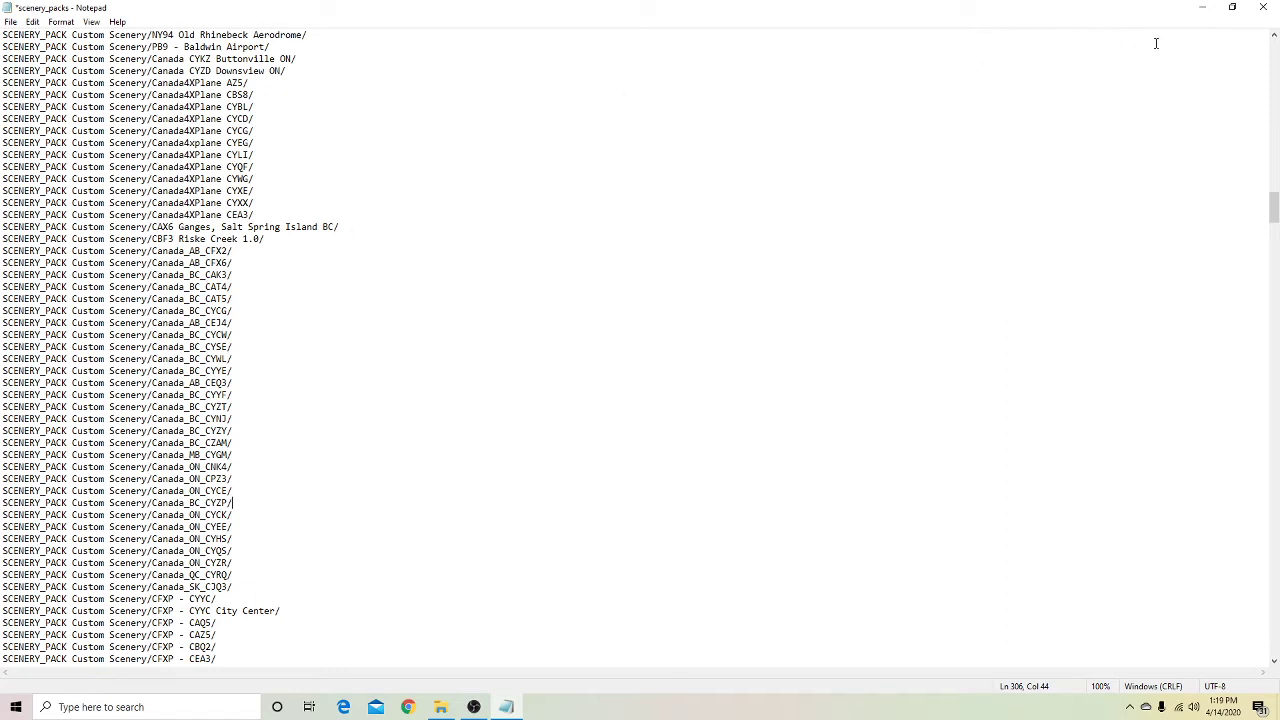
Step: Close Notepad, saving the changes to scenery_packs.ini
left_click(1266, 9)
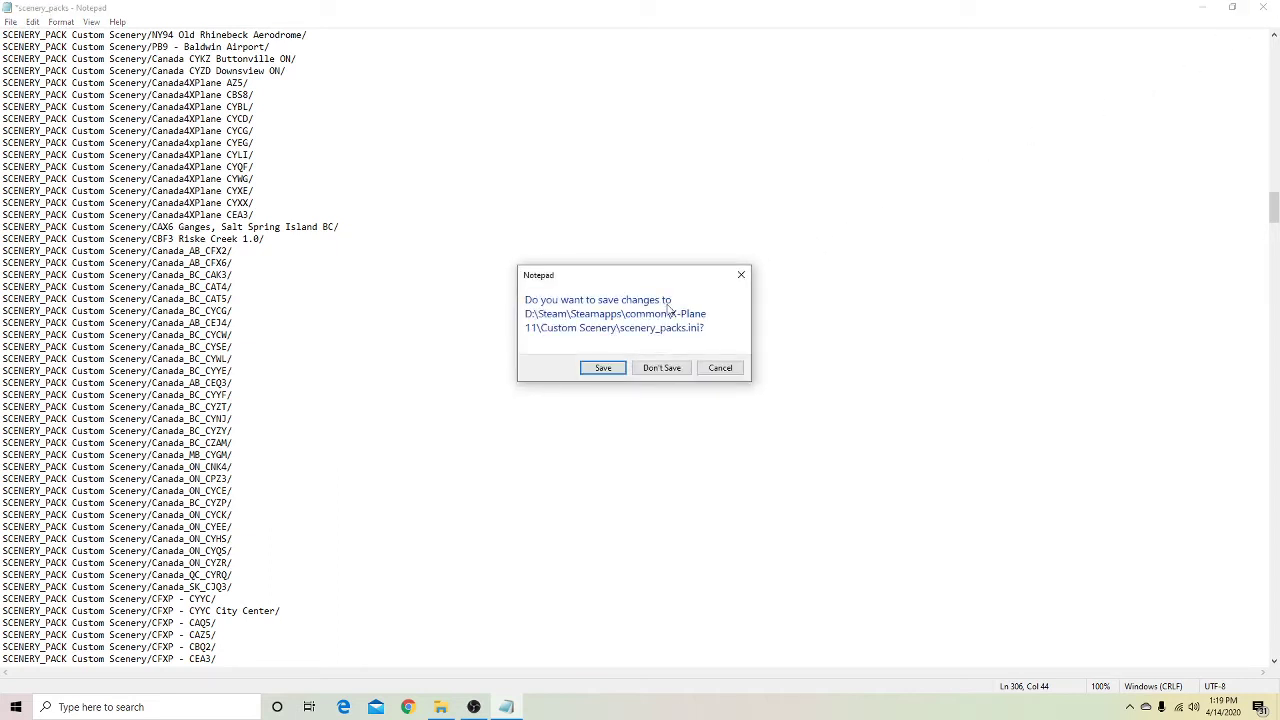
left_click(603, 376)
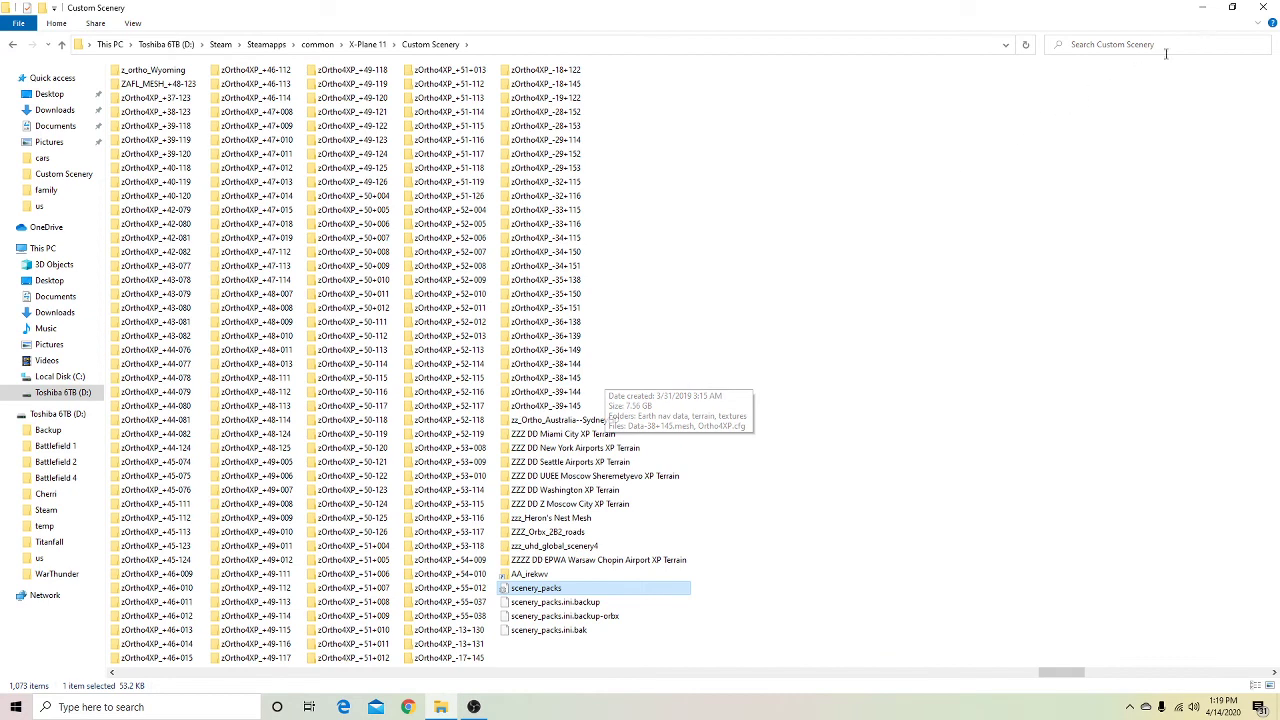
Step: Close the Custom Scenery Explorer window and restore OBS Studio from the taskbar
left_click(1264, 12)
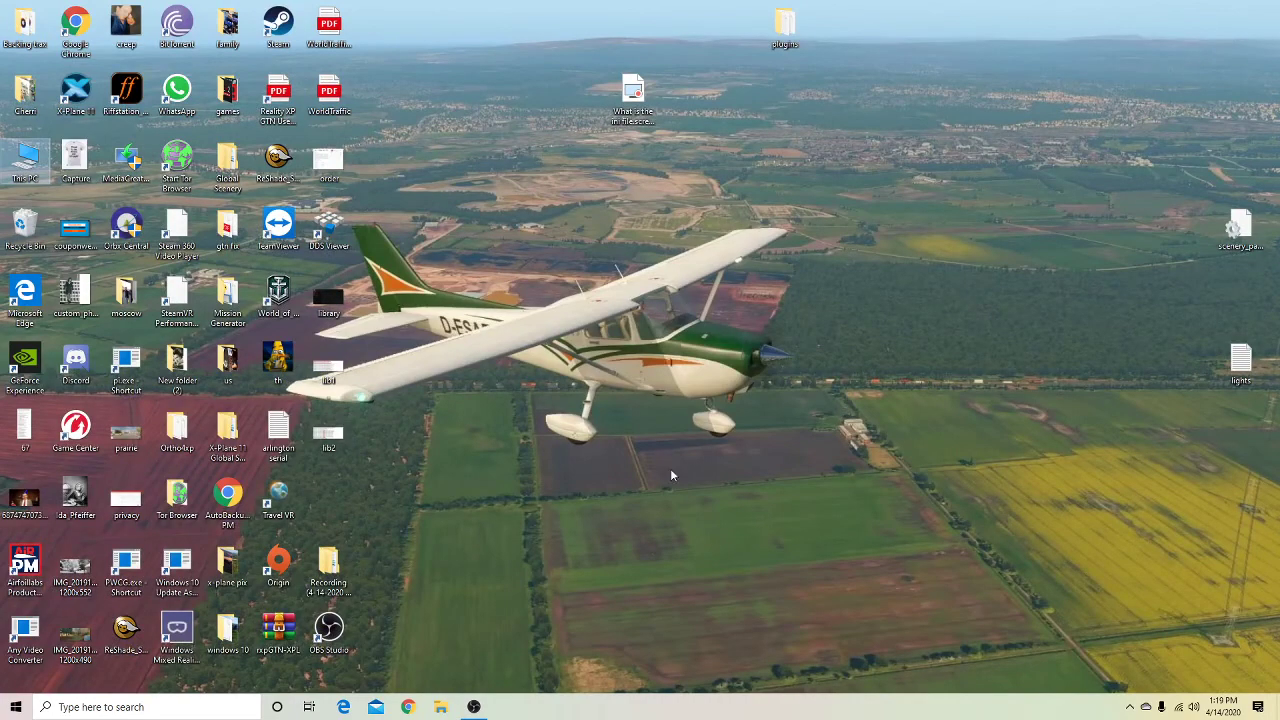
left_click(480, 704)
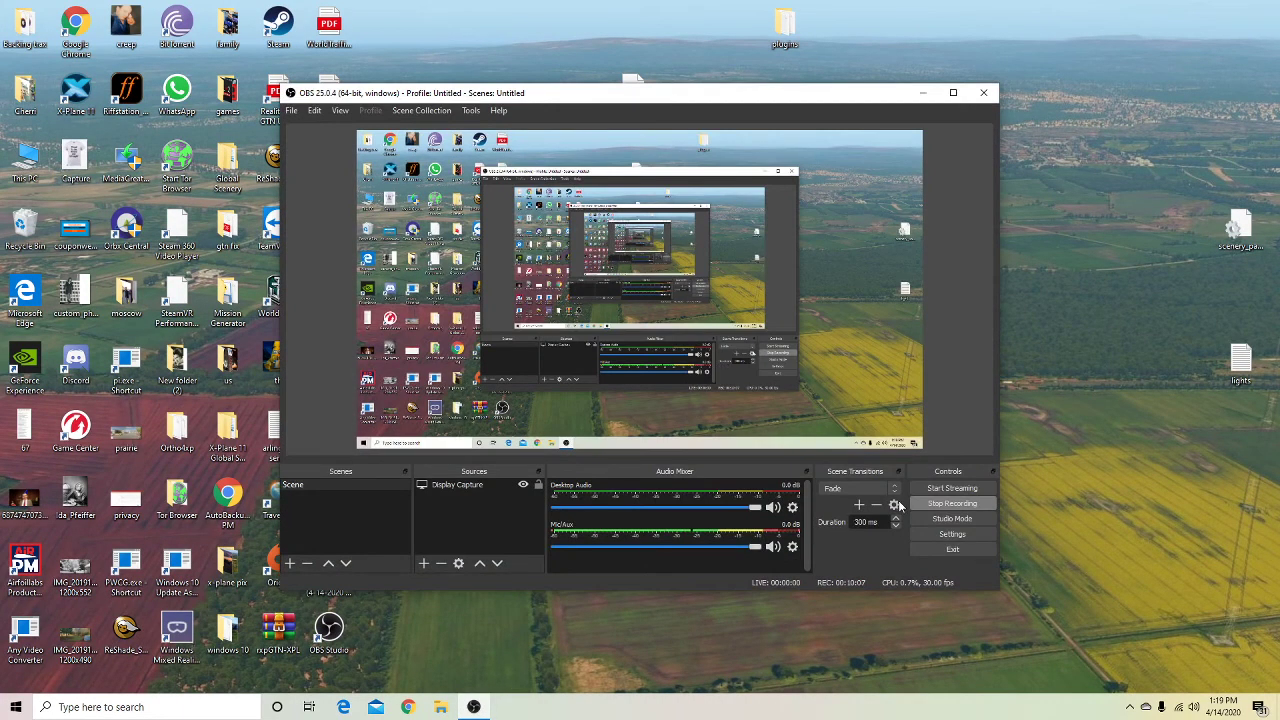